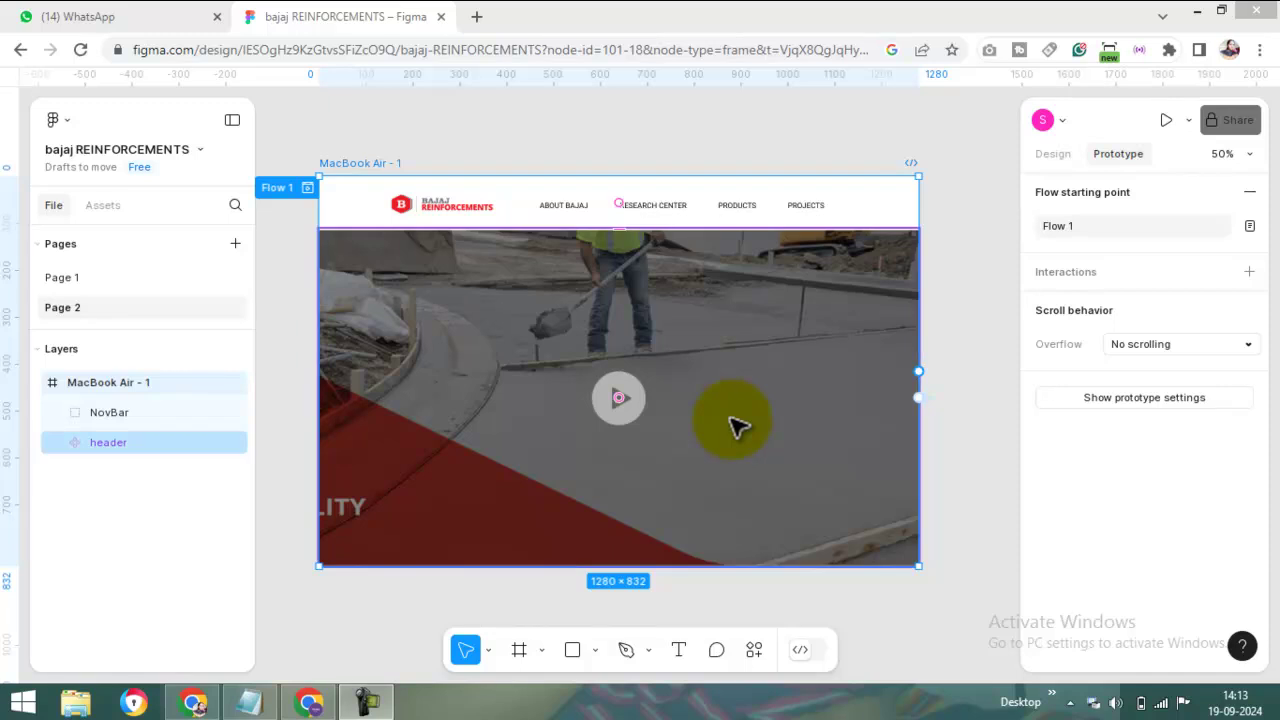
# Compare the NovBar and header hero layers by selecting each in turn
pyautogui.click(551, 194)
pyautogui.click(1229, 680)
pyautogui.click(648, 200)
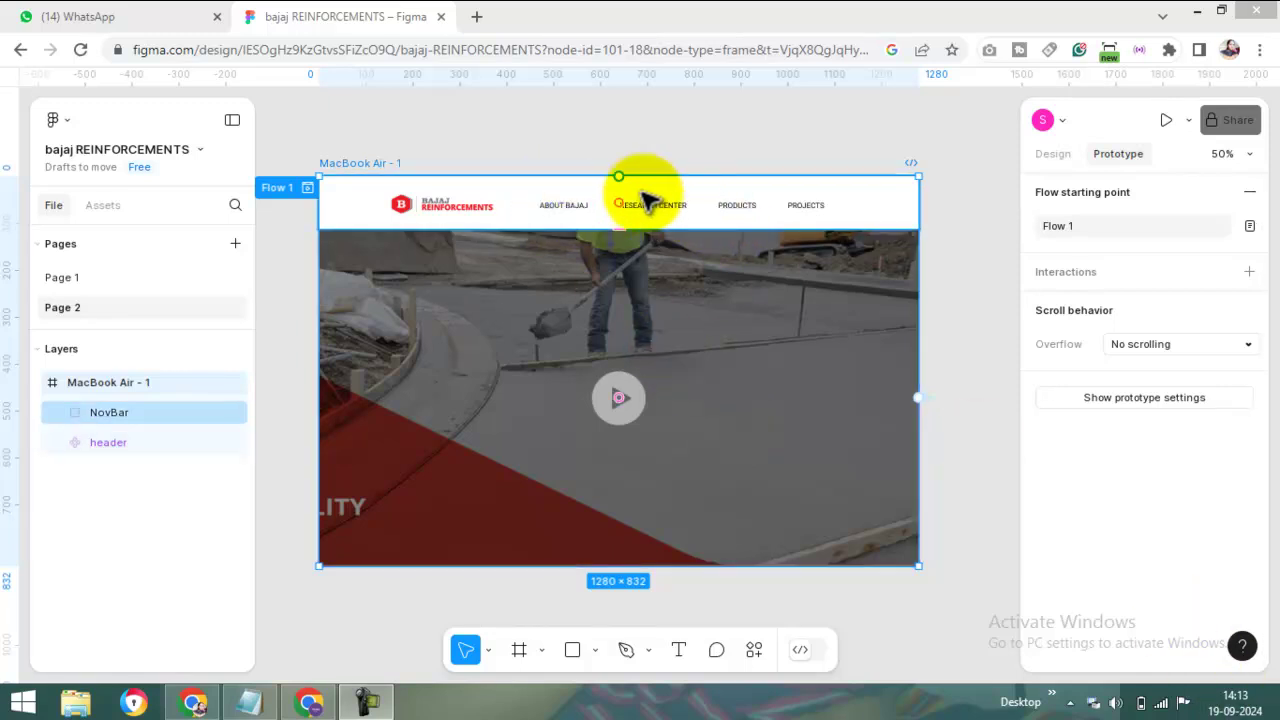
pyautogui.click(500, 143)
pyautogui.click(506, 334)
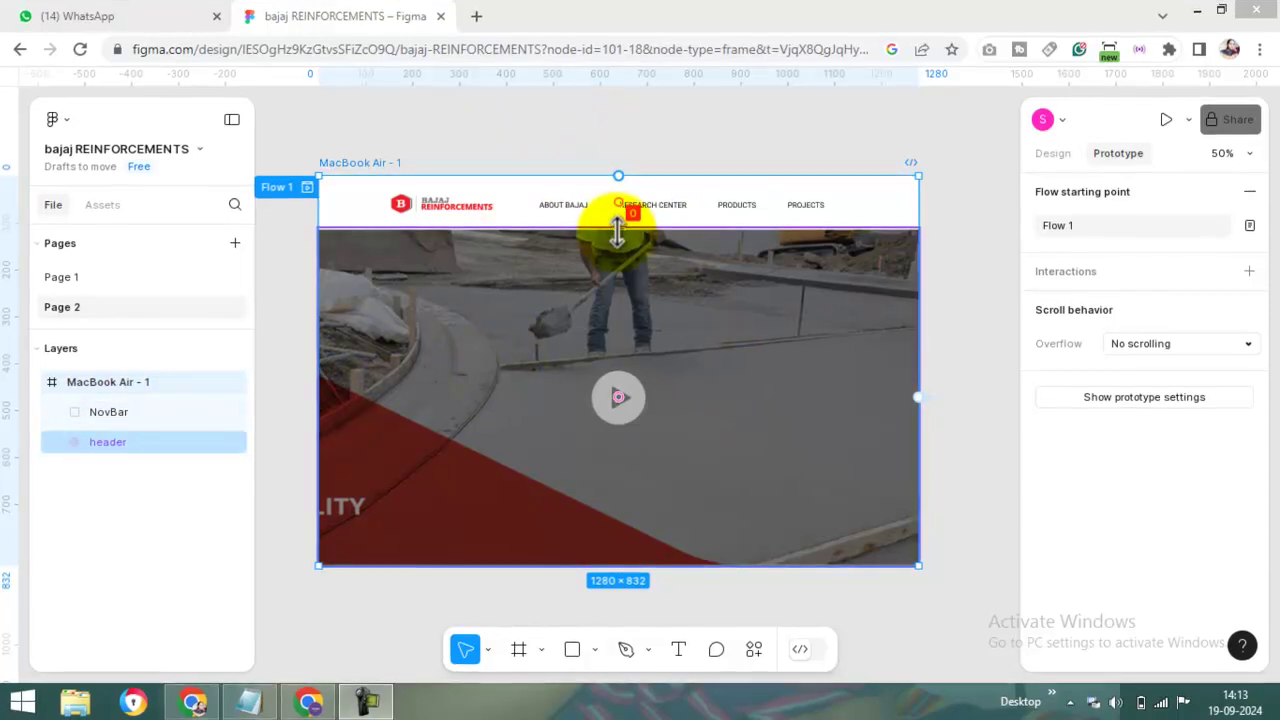
pyautogui.click(622, 298)
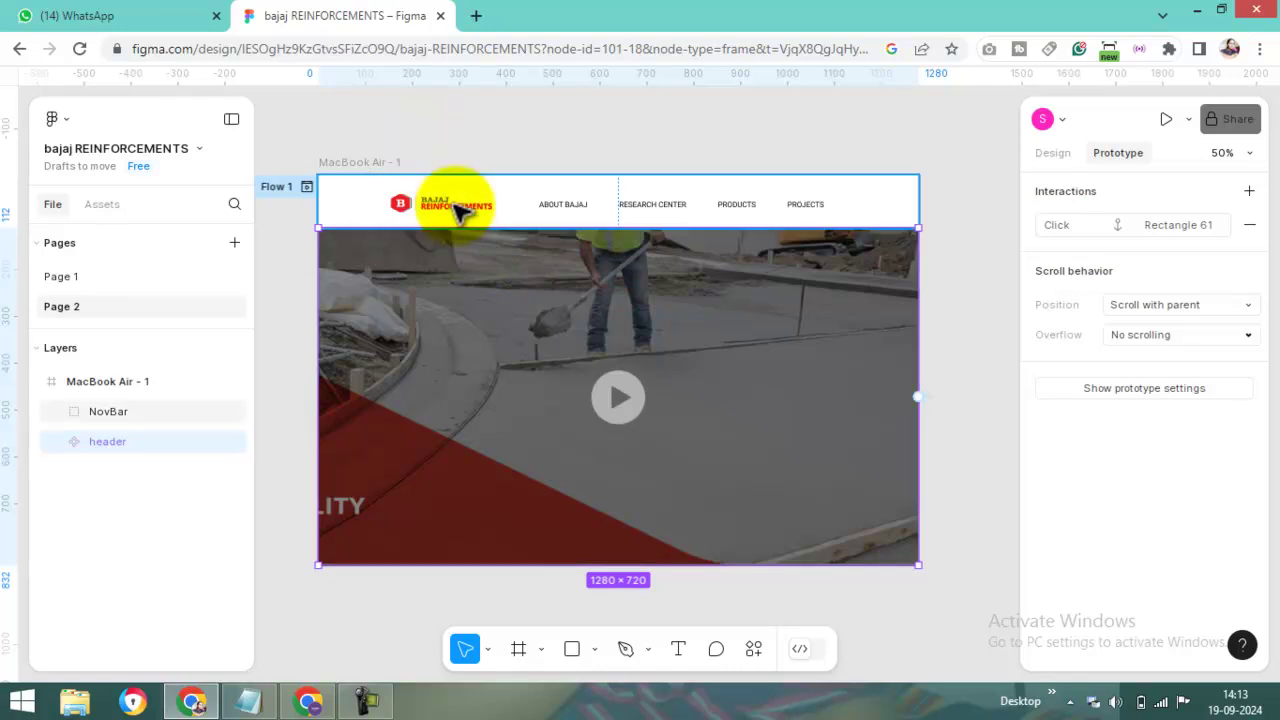
pyautogui.click(348, 204)
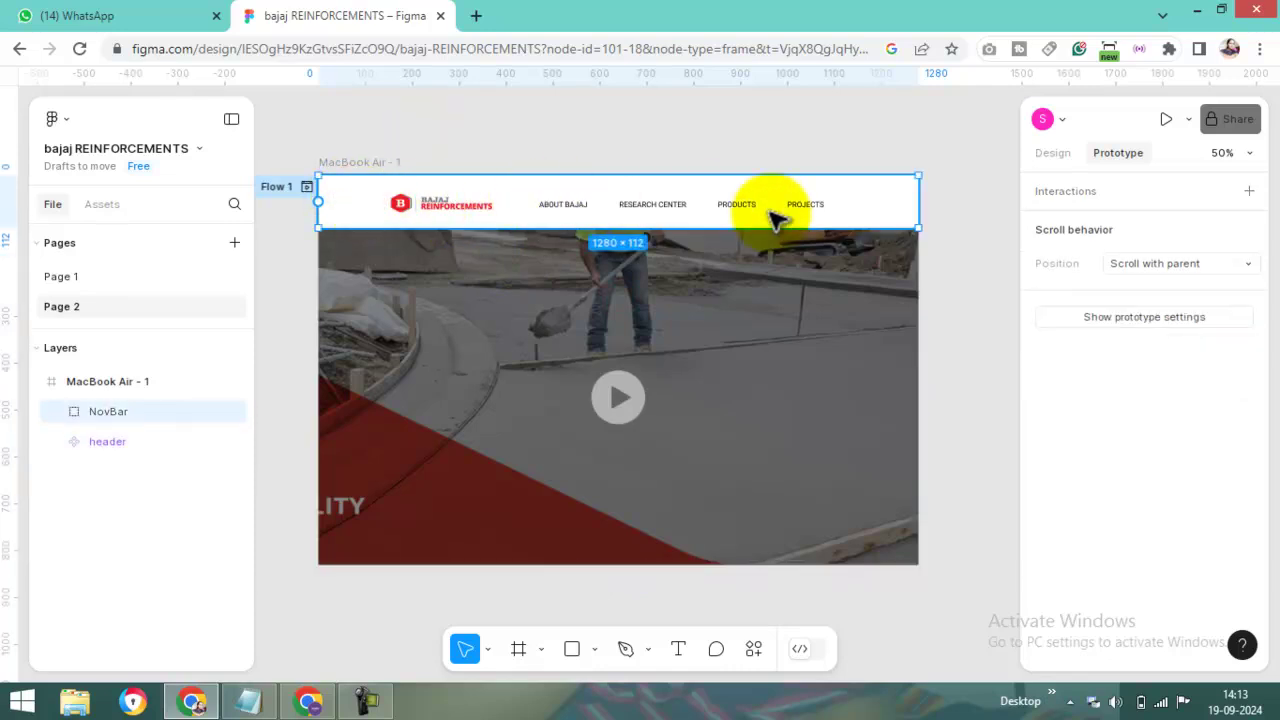
pyautogui.click(843, 316)
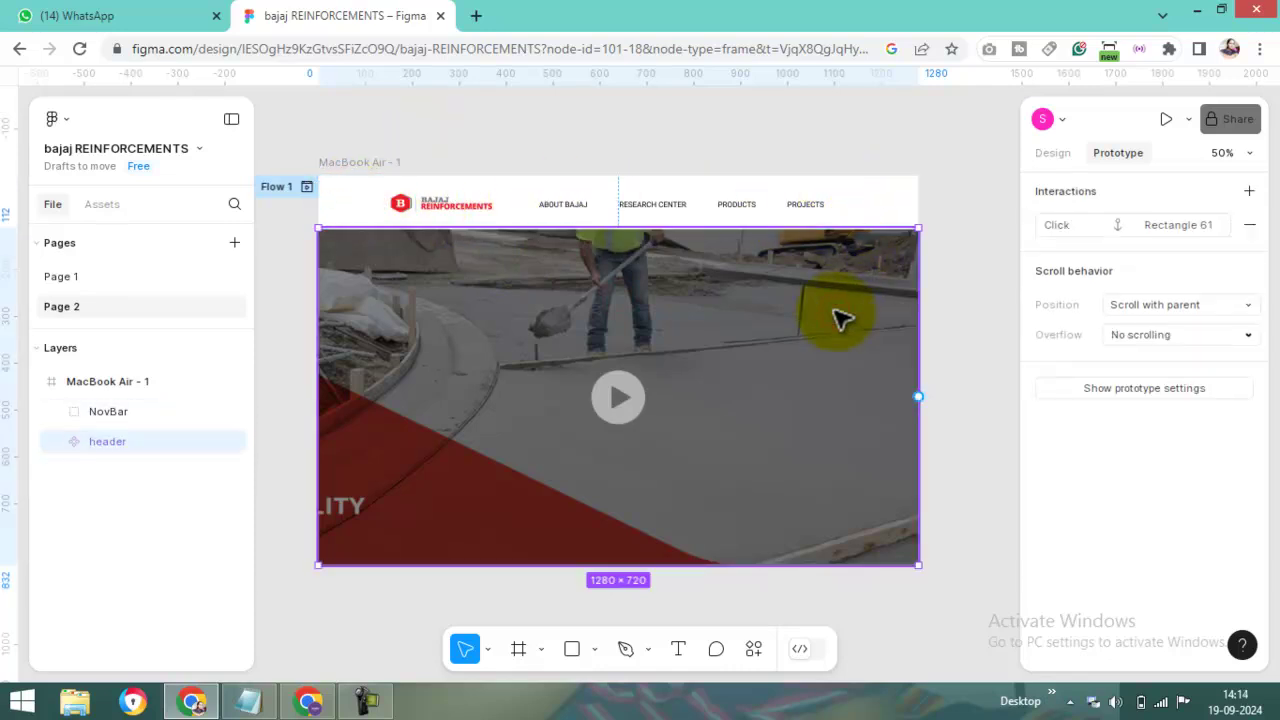
pyautogui.click(887, 215)
pyautogui.click(846, 364)
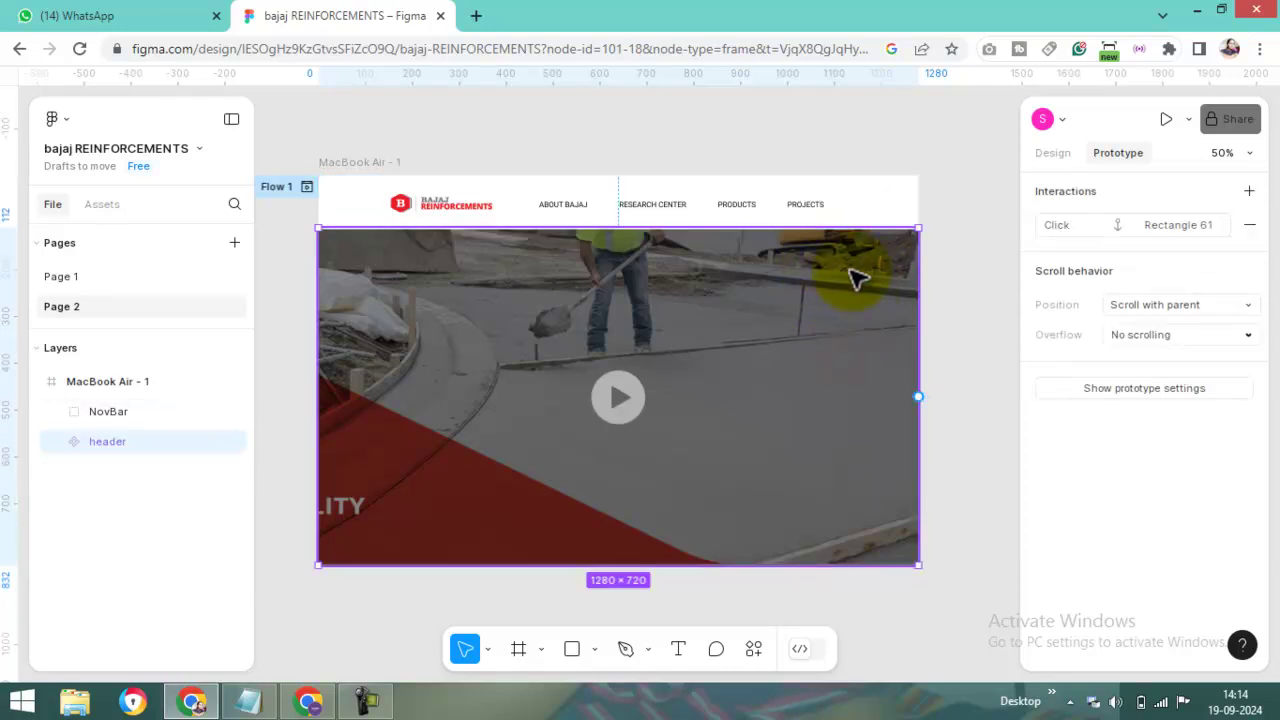
pyautogui.click(860, 212)
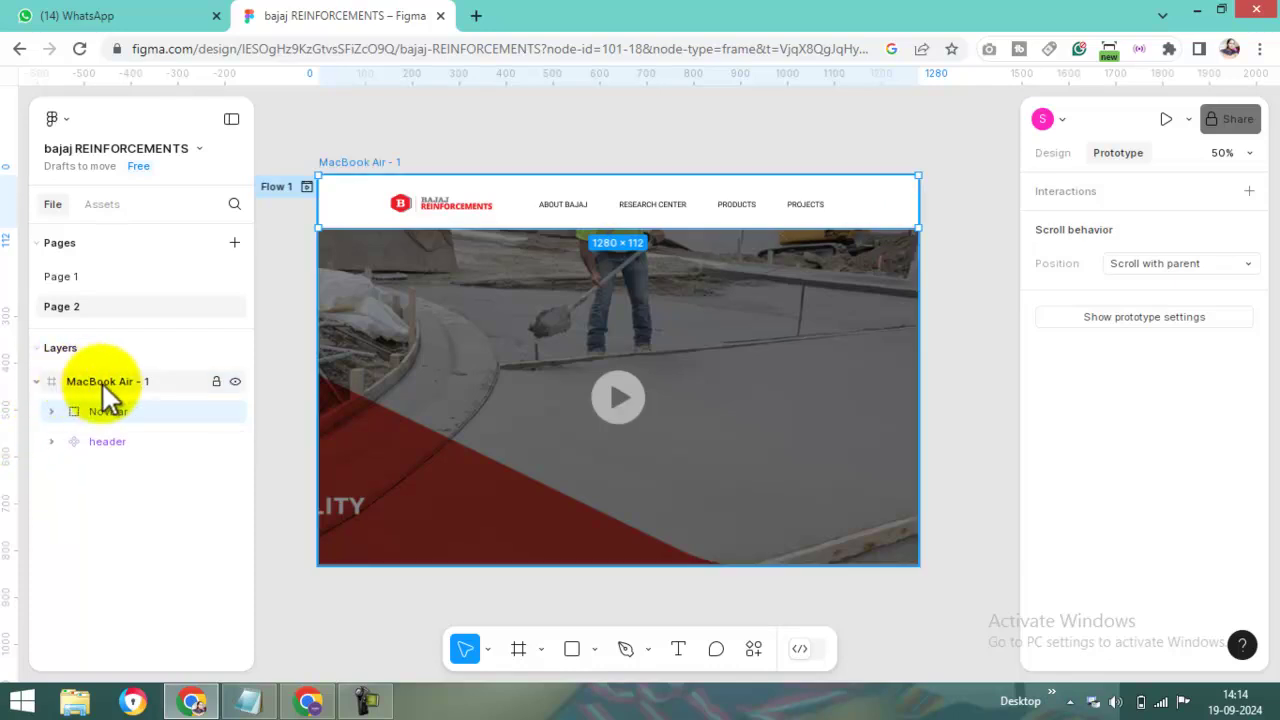
# Collapse and re-expand the MacBook Air - 1 layer tree, then clear the selection
pyautogui.click(35, 381)
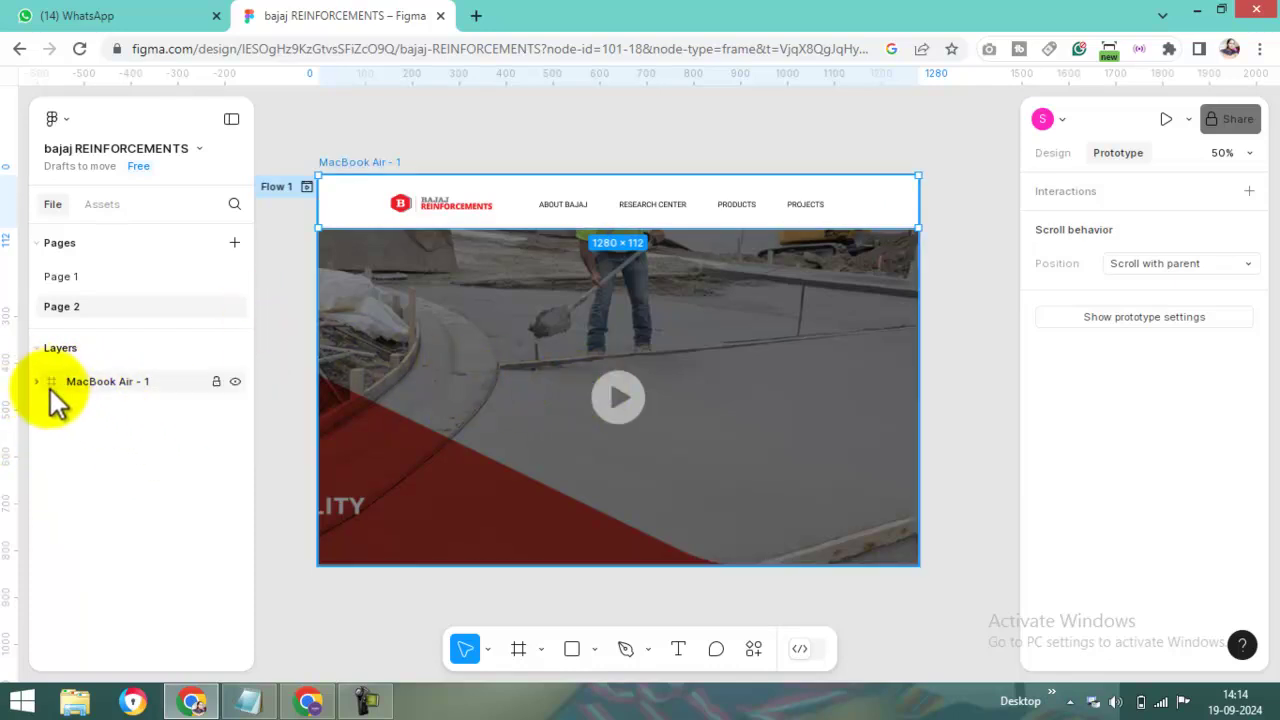
pyautogui.click(35, 381)
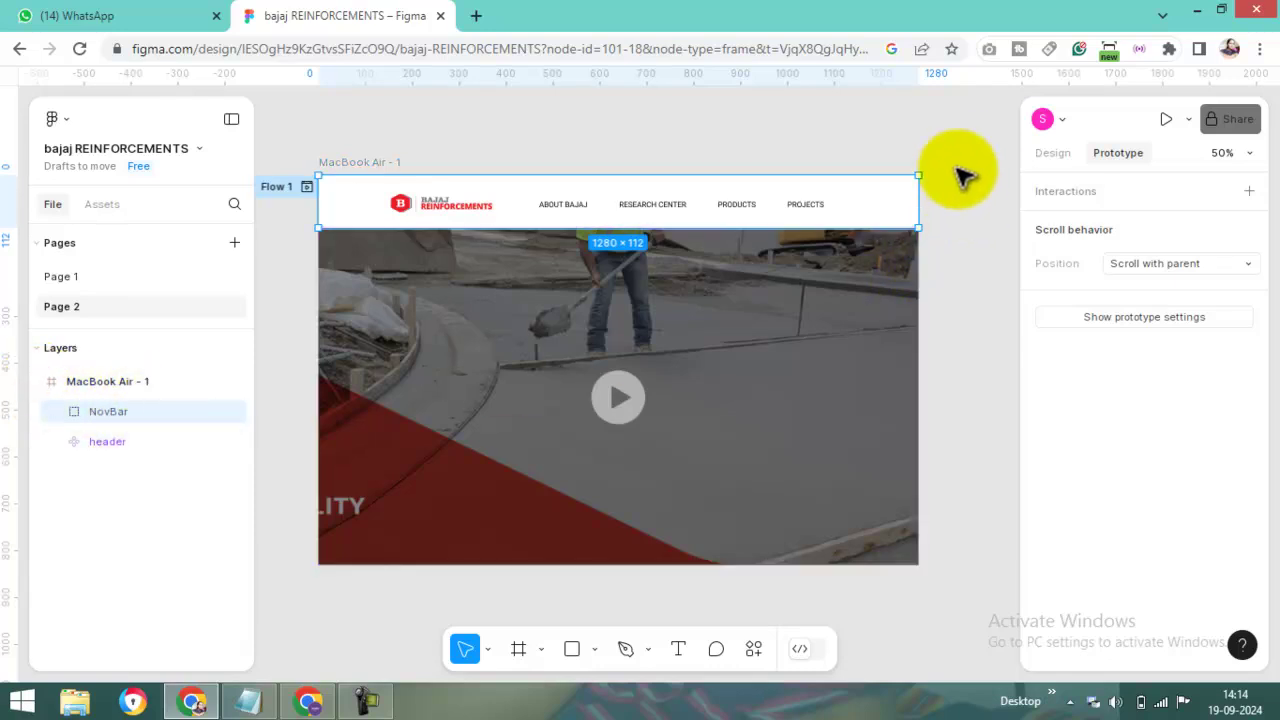
pyautogui.click(925, 240)
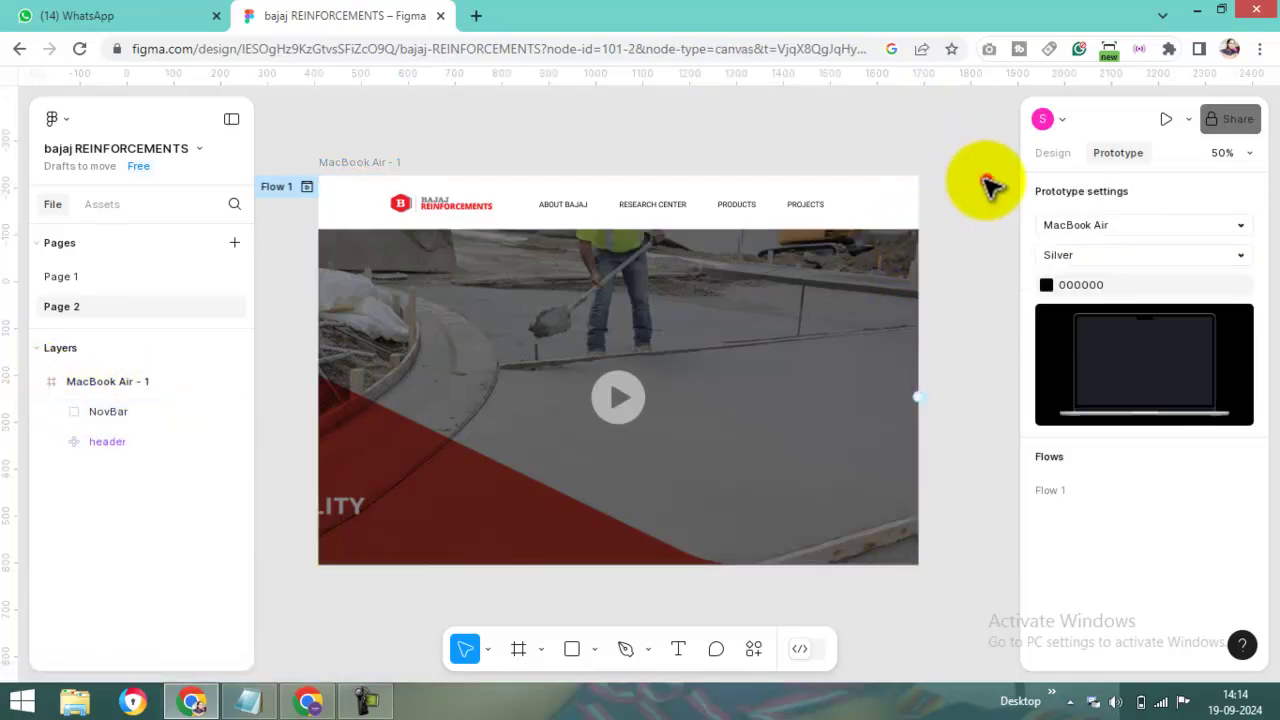
# Draw a 27×78 rectangle at the top-right of the MacBook Air - 1 frame
pyautogui.click(571, 648)
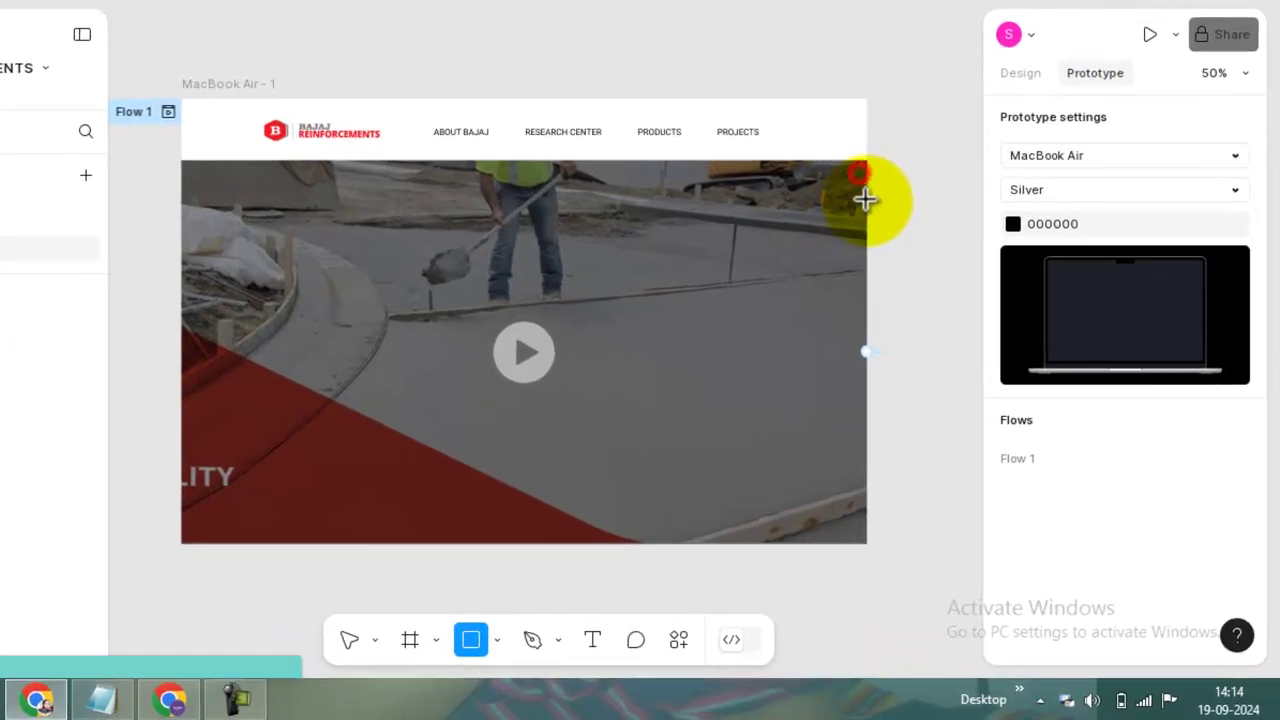
pyautogui.moveTo(918, 236); pyautogui.dragTo(905, 275)
pyautogui.moveTo(847, 207); pyautogui.dragTo(848, 208)
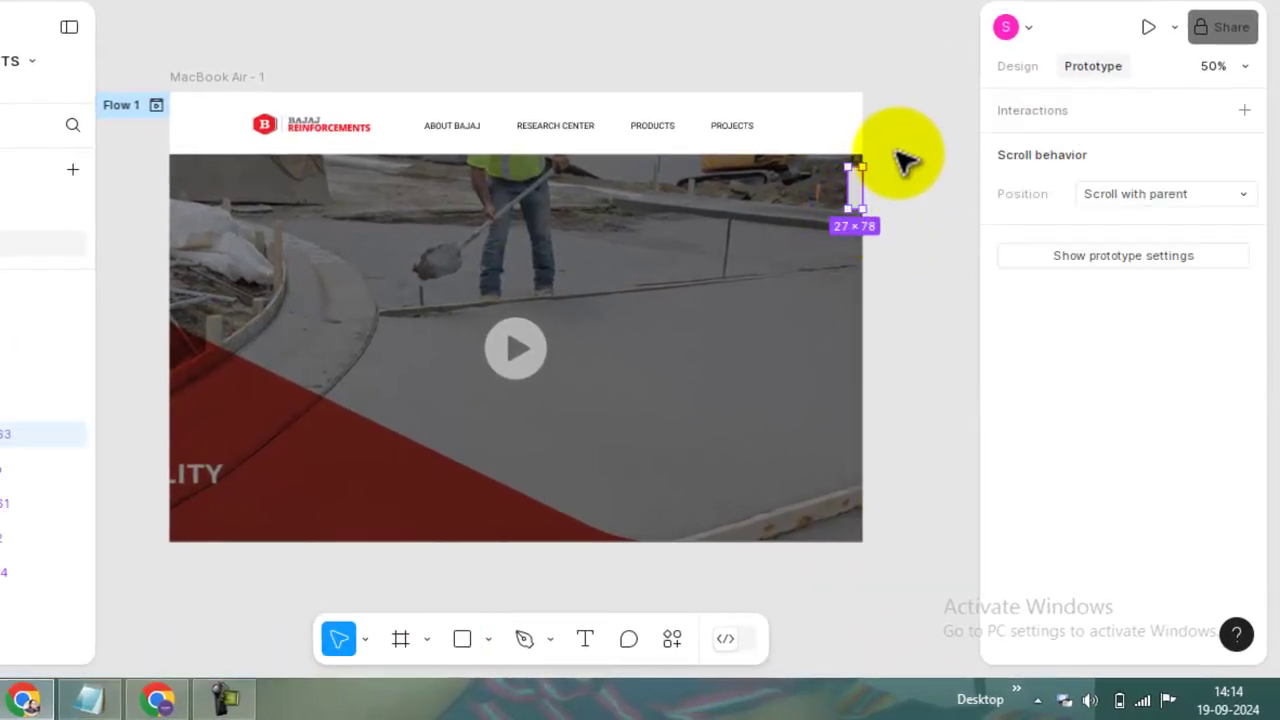
# Set the new rectangle's corner radius to 35
pyautogui.click(1018, 66)
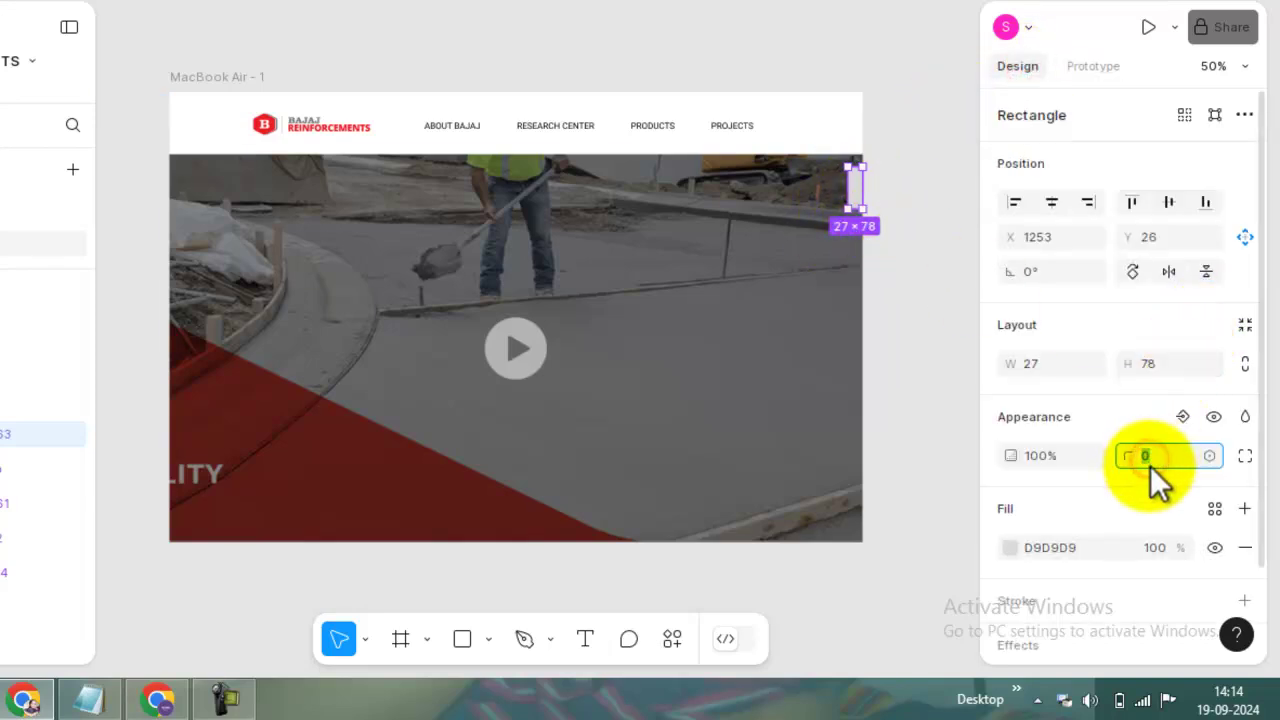
pyautogui.write('25')
pyautogui.press('Return')
pyautogui.click(1156, 458)
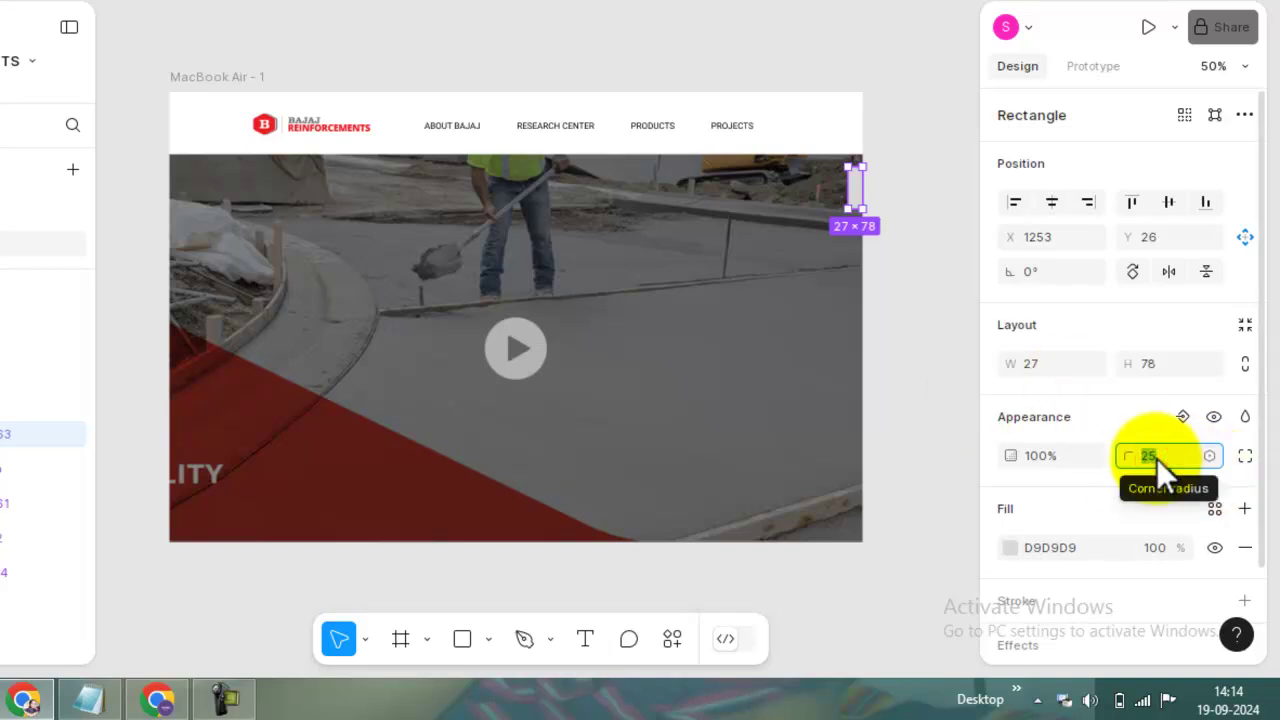
pyautogui.write('35')
pyautogui.press('Return')
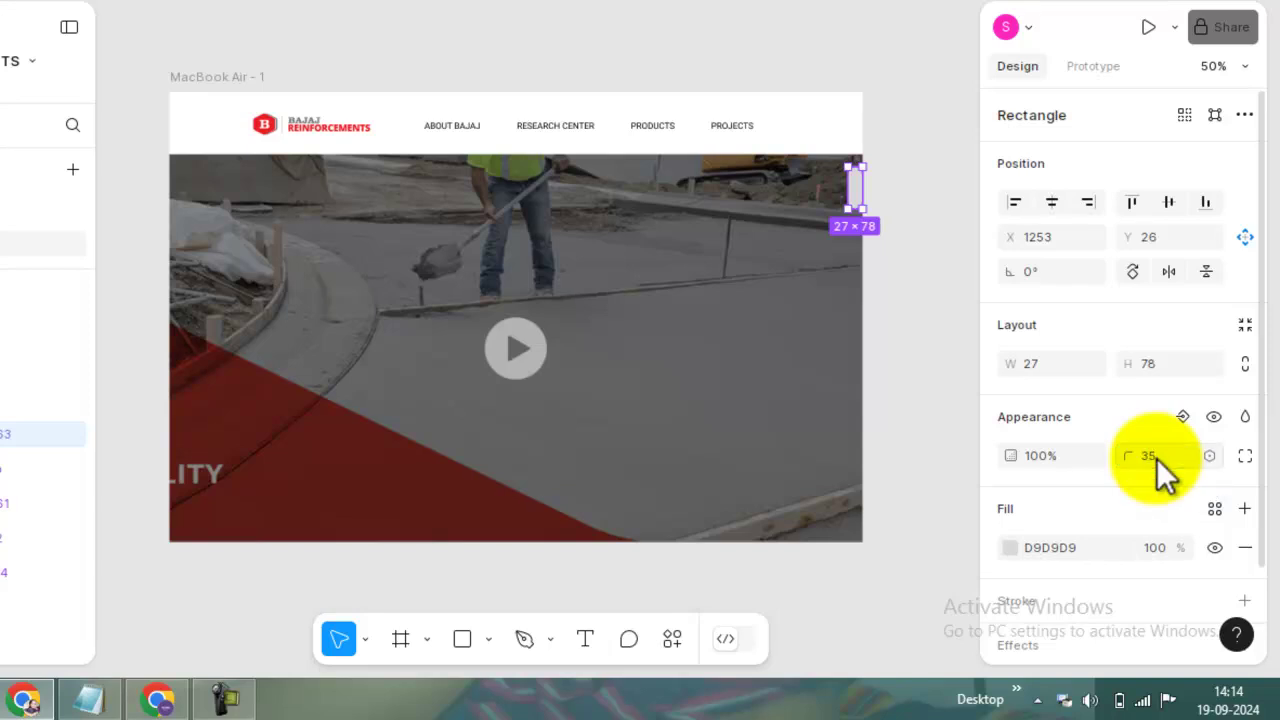
# Move Rectangle 63 to X 1253, Y 115, just below the nav bar
pyautogui.click(908, 150)
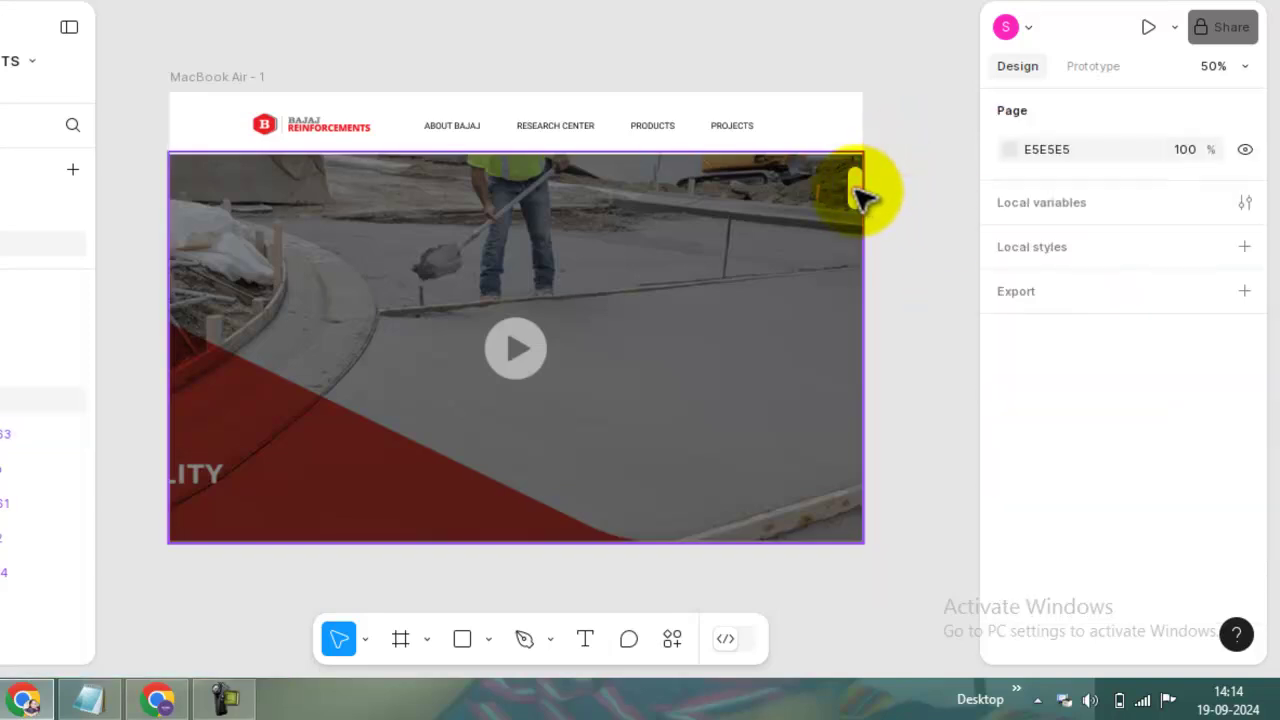
pyautogui.click(858, 190)
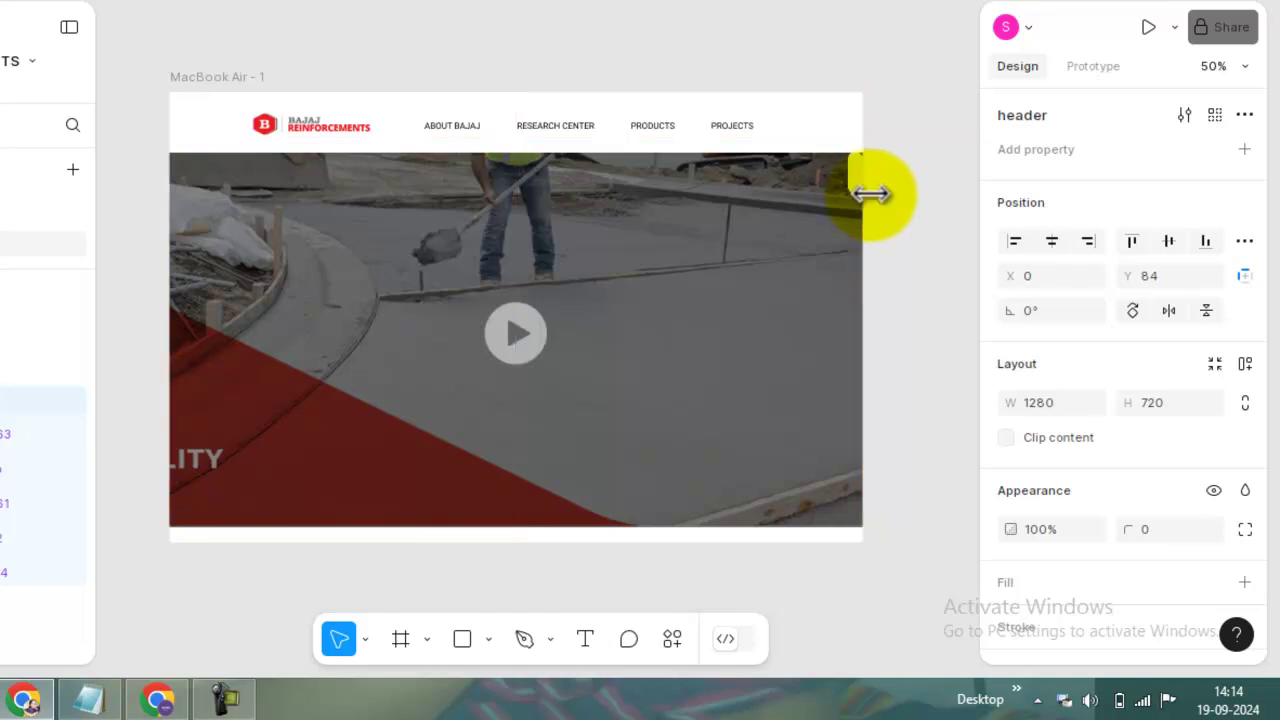
pyautogui.click(908, 189)
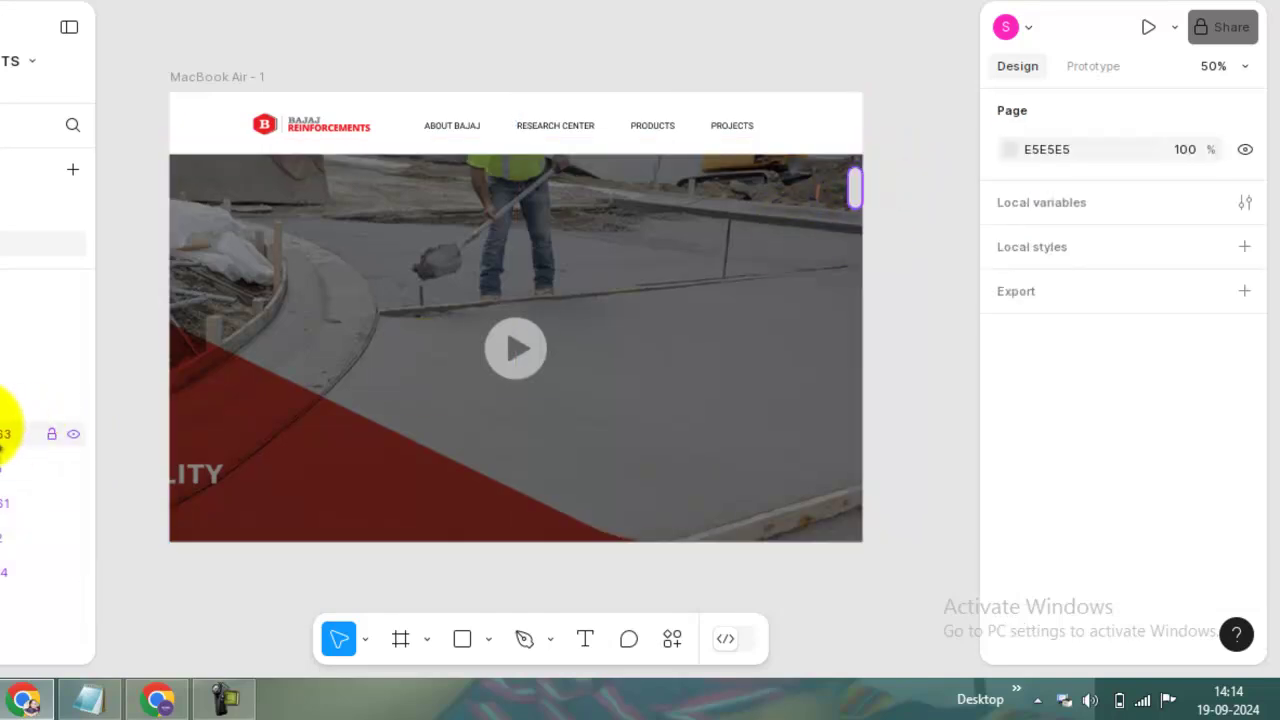
pyautogui.click(5, 433)
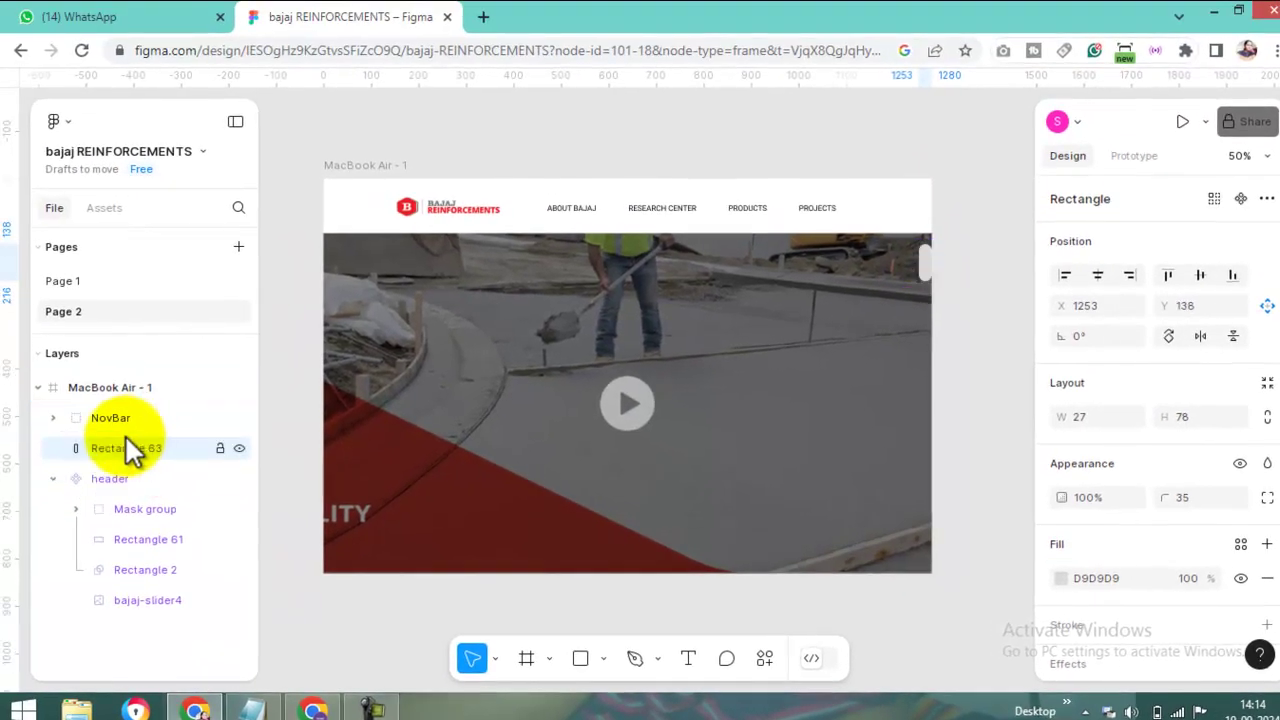
pyautogui.click(53, 478)
pyautogui.click(149, 449)
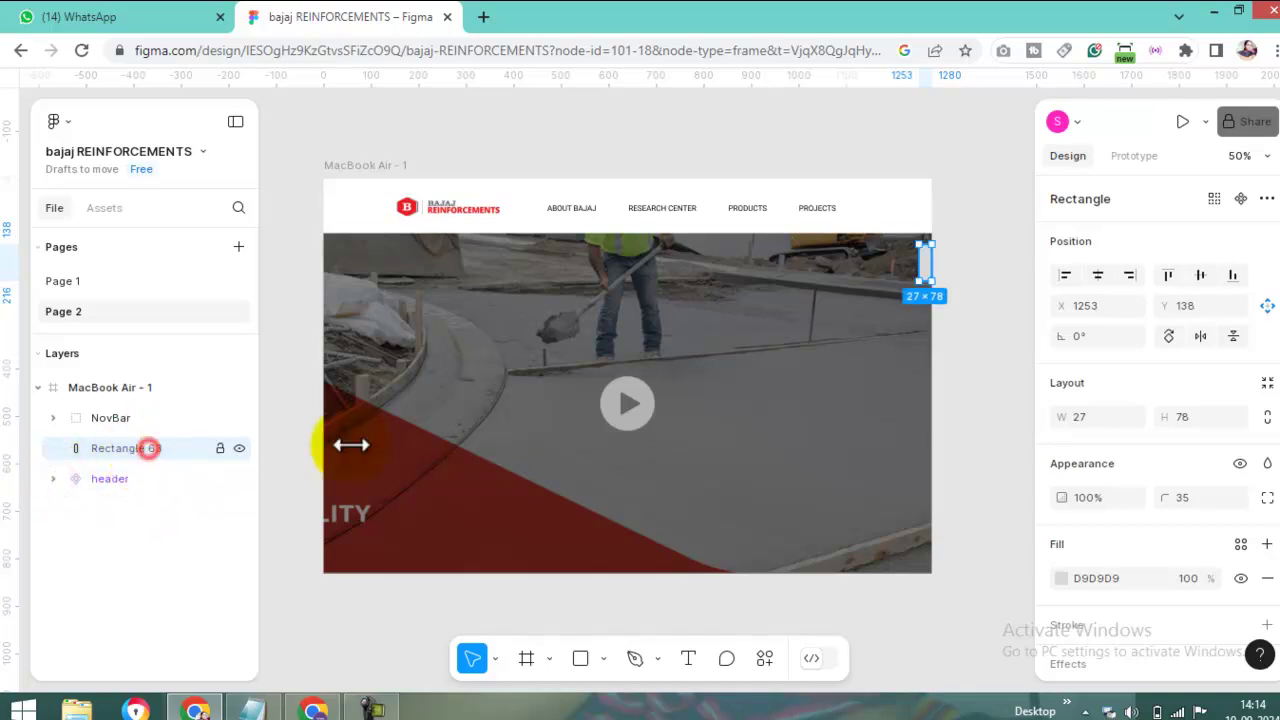
pyautogui.moveTo(925, 270)
pyautogui.mouseDown()
pyautogui.moveTo(928, 258)
pyautogui.moveTo(932, 270)
pyautogui.mouseUp()
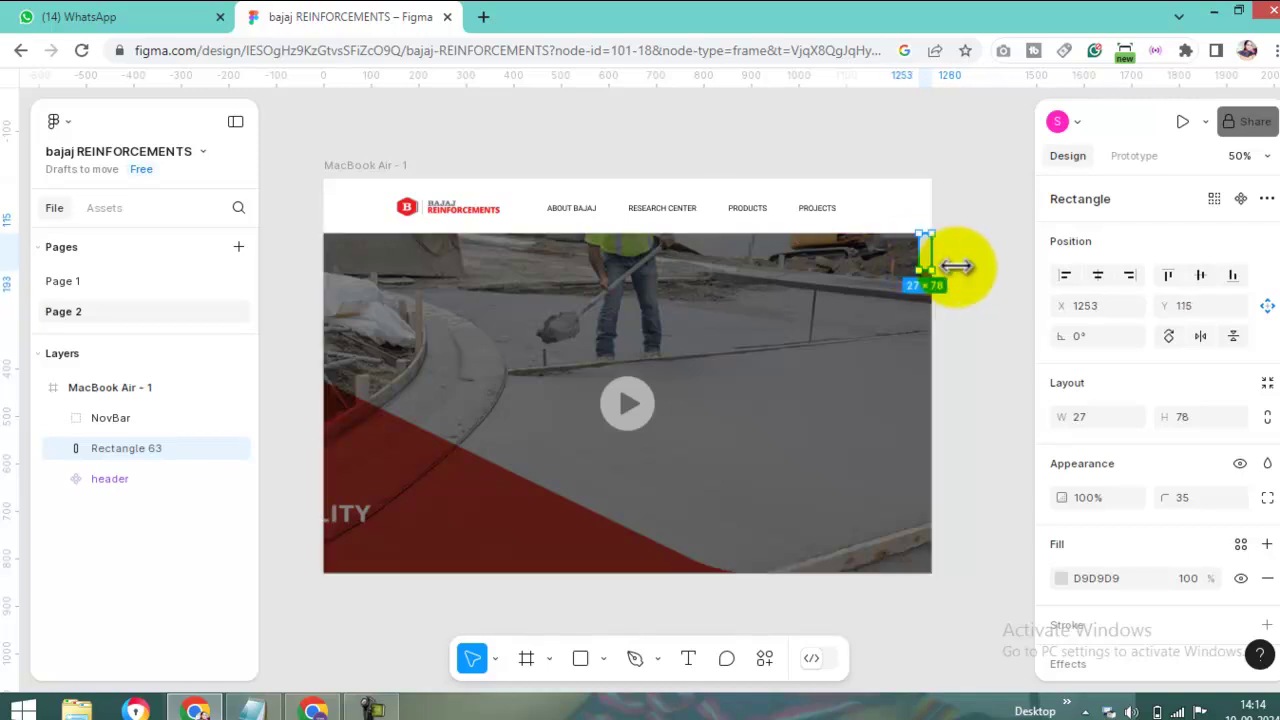
pyautogui.click(951, 277)
pyautogui.click(928, 262)
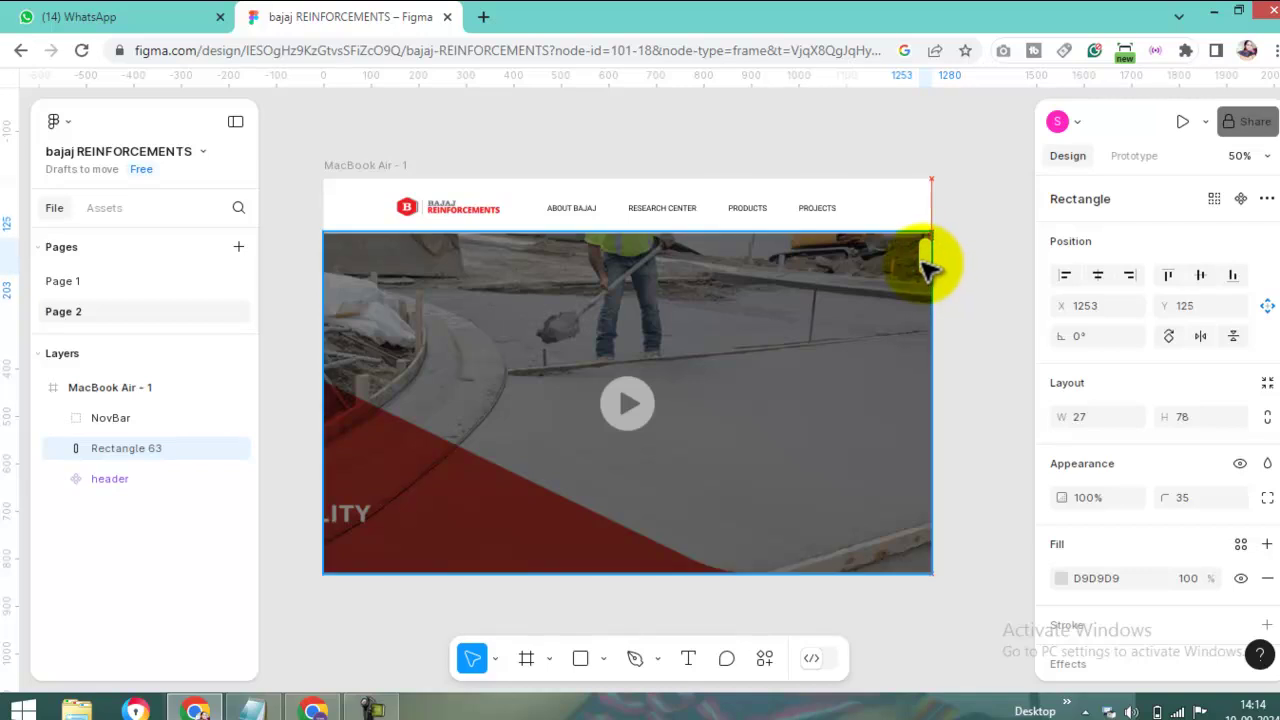
pyautogui.moveTo(926, 268); pyautogui.dragTo(921, 266)
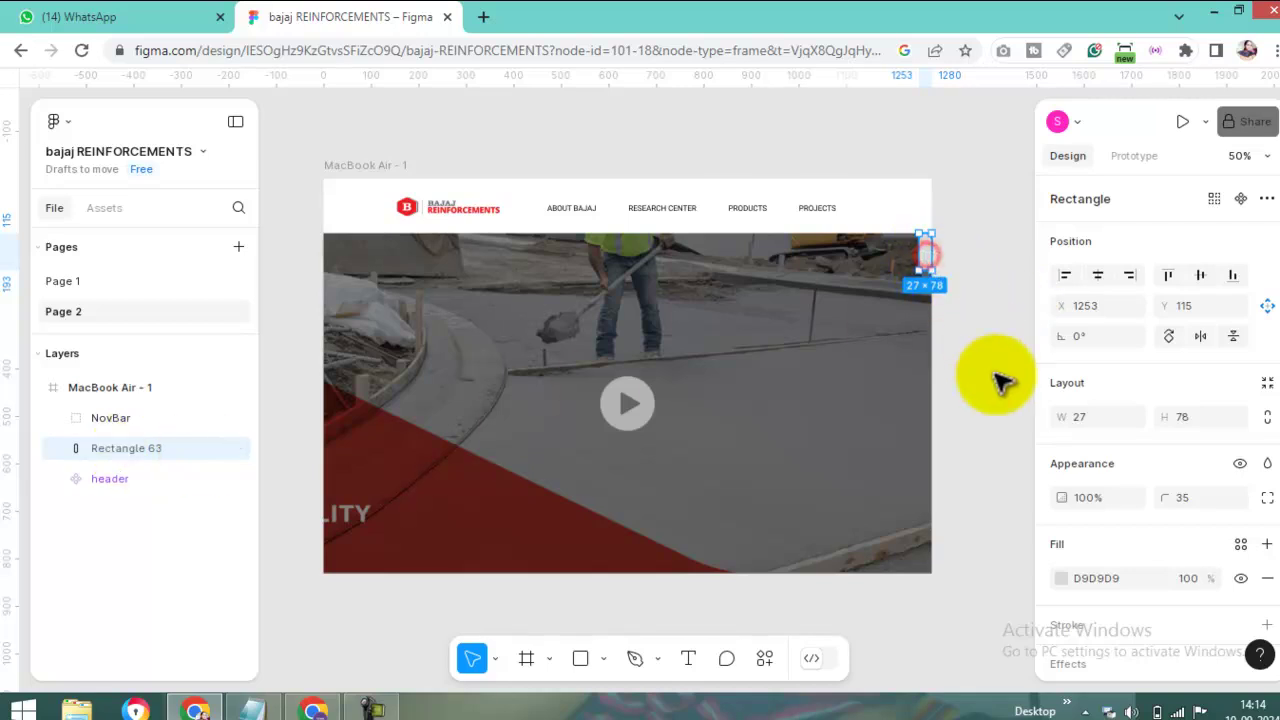
# Set Rectangle 63's width to 25, making a 25×78 bar, and bring up its fill settings
pyautogui.click(1100, 420)
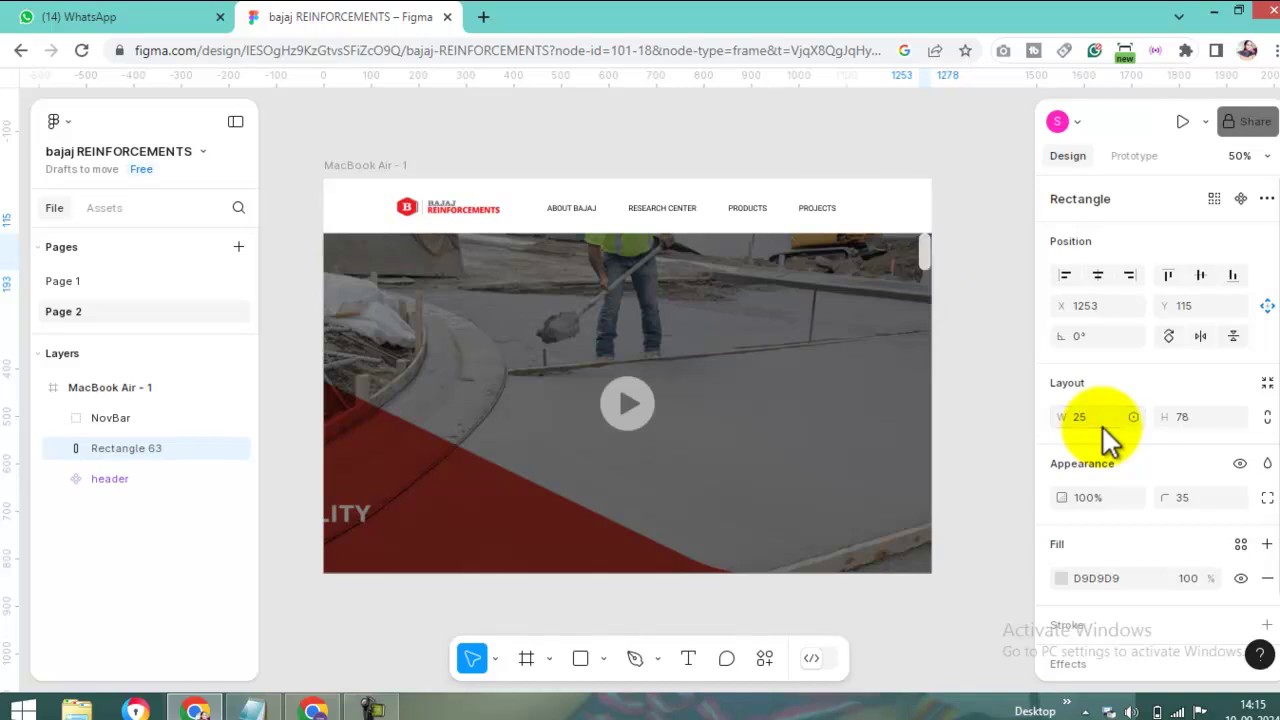
pyautogui.click(962, 283)
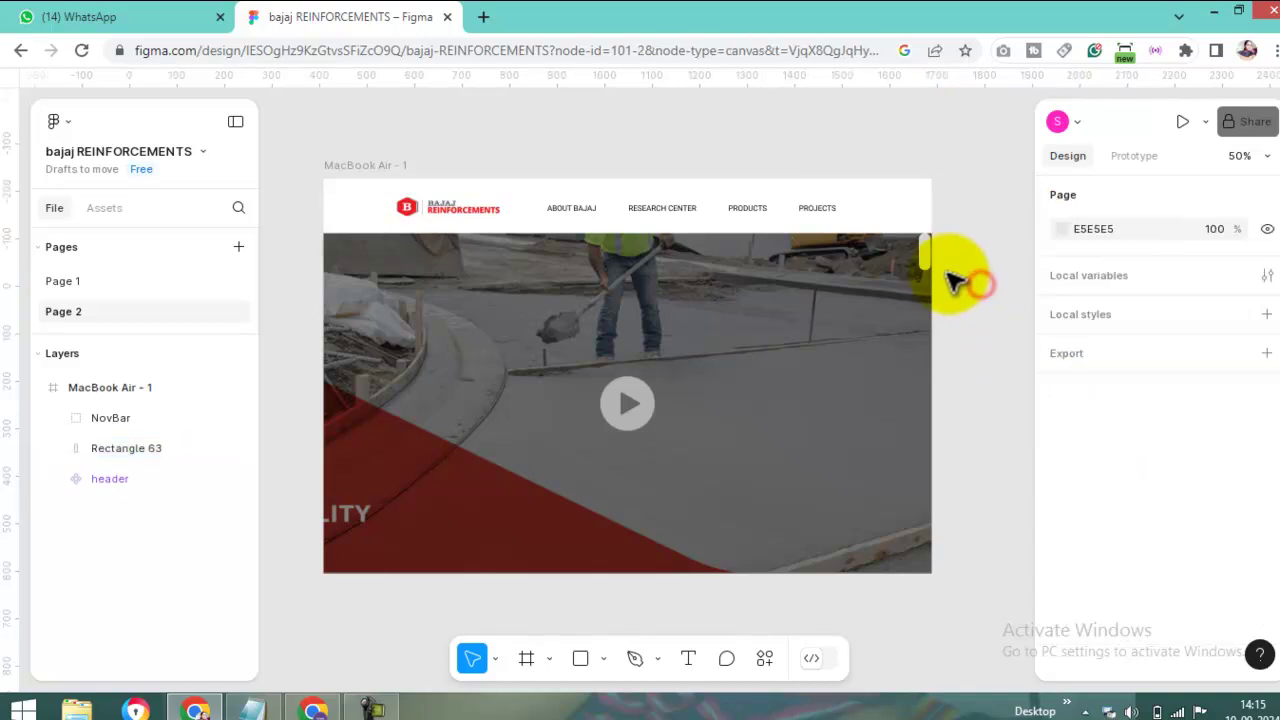
pyautogui.click(925, 268)
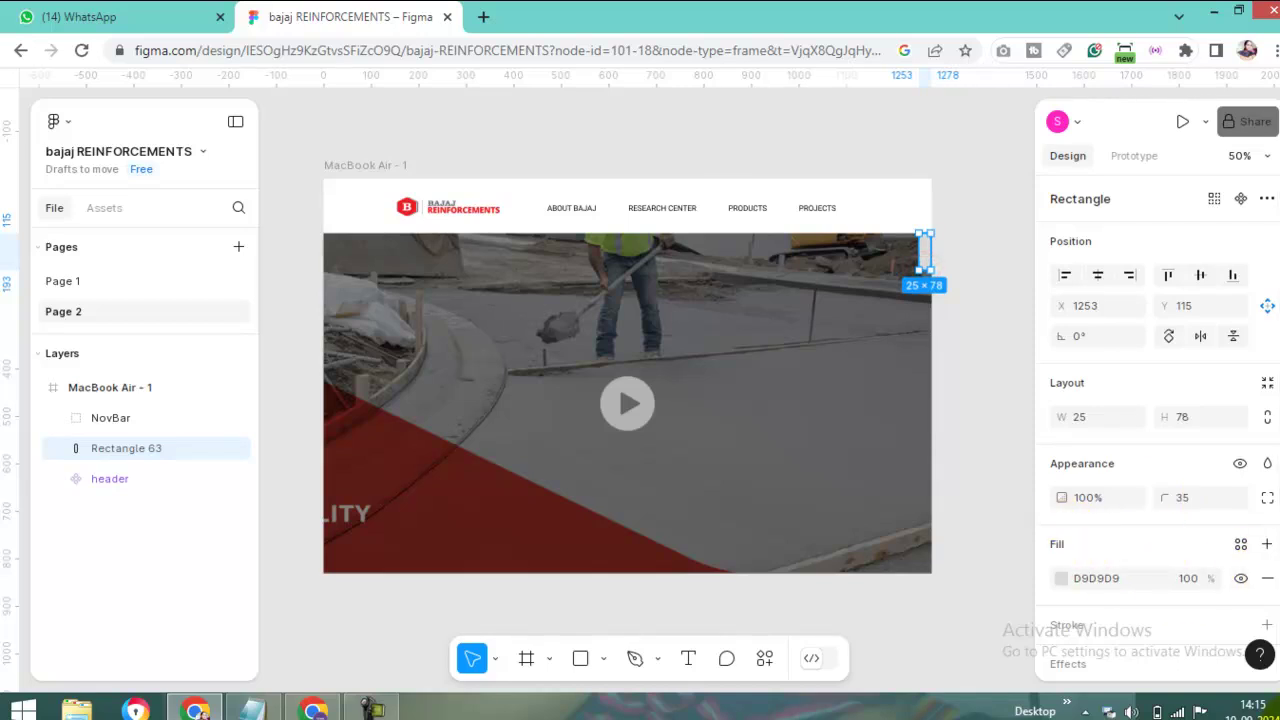
pyautogui.click(1060, 580)
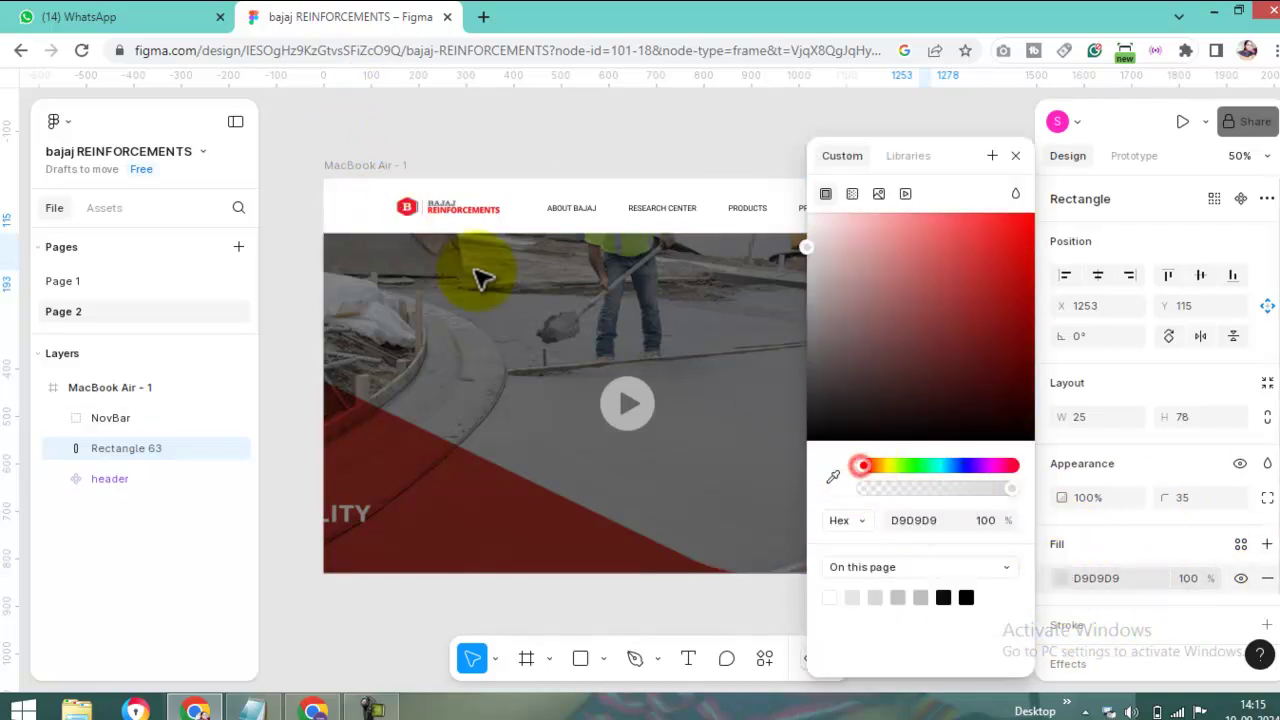
# Fill Rectangle 63 with the logo's red, ED1C24, sampled from the design
pyautogui.click(835, 479)
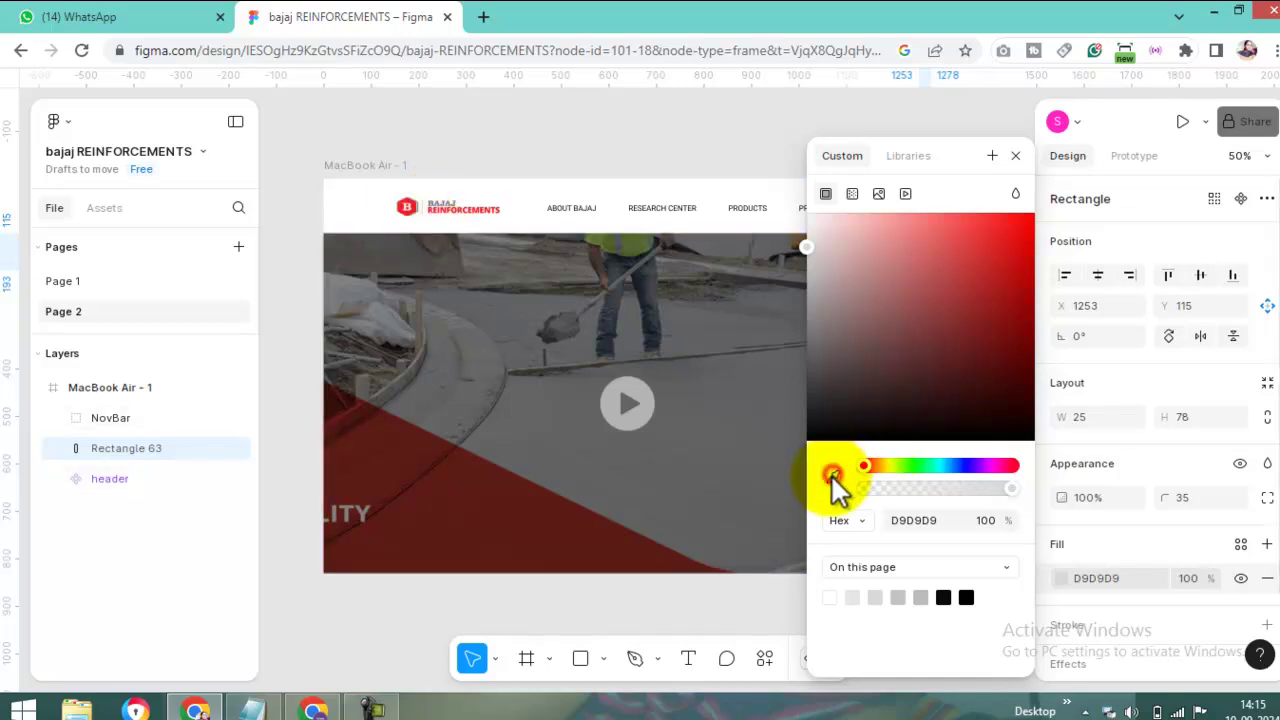
pyautogui.click(412, 206)
pyautogui.click(1016, 150)
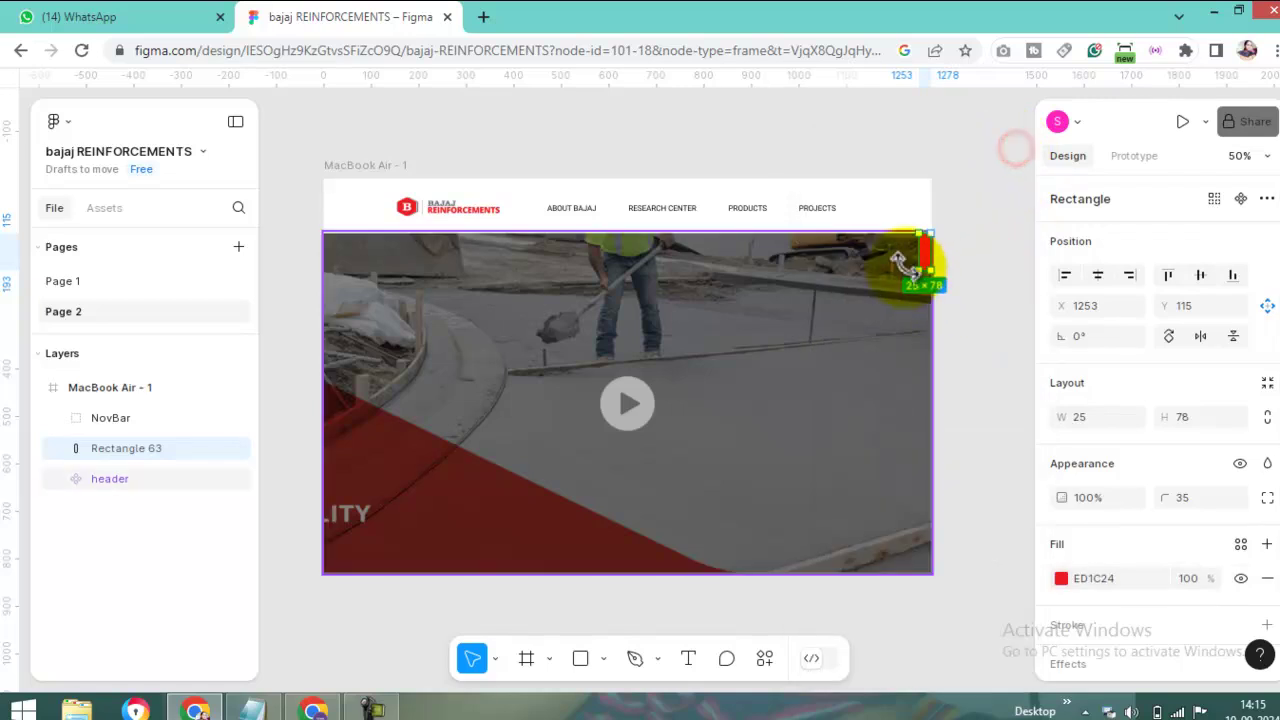
pyautogui.click(975, 240)
# Narrow the red bar to 20×78 at X 1259, Y 118
pyautogui.click(921, 260)
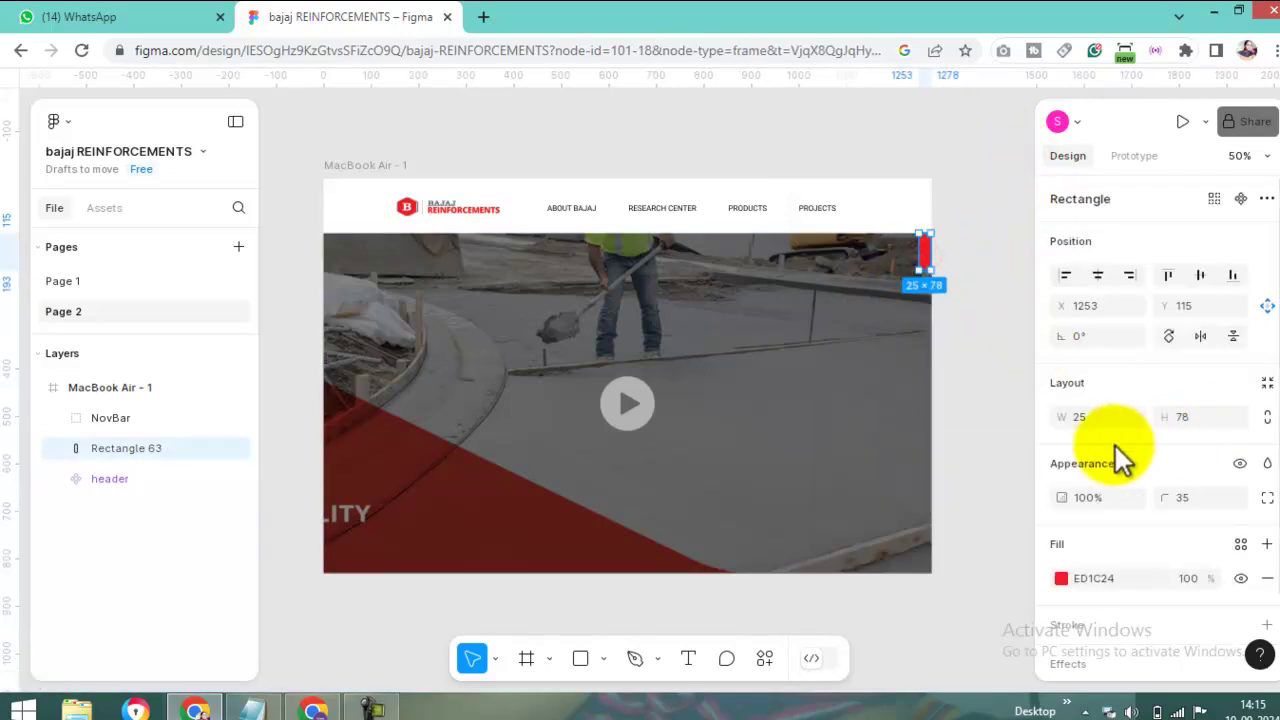
pyautogui.click(1088, 416)
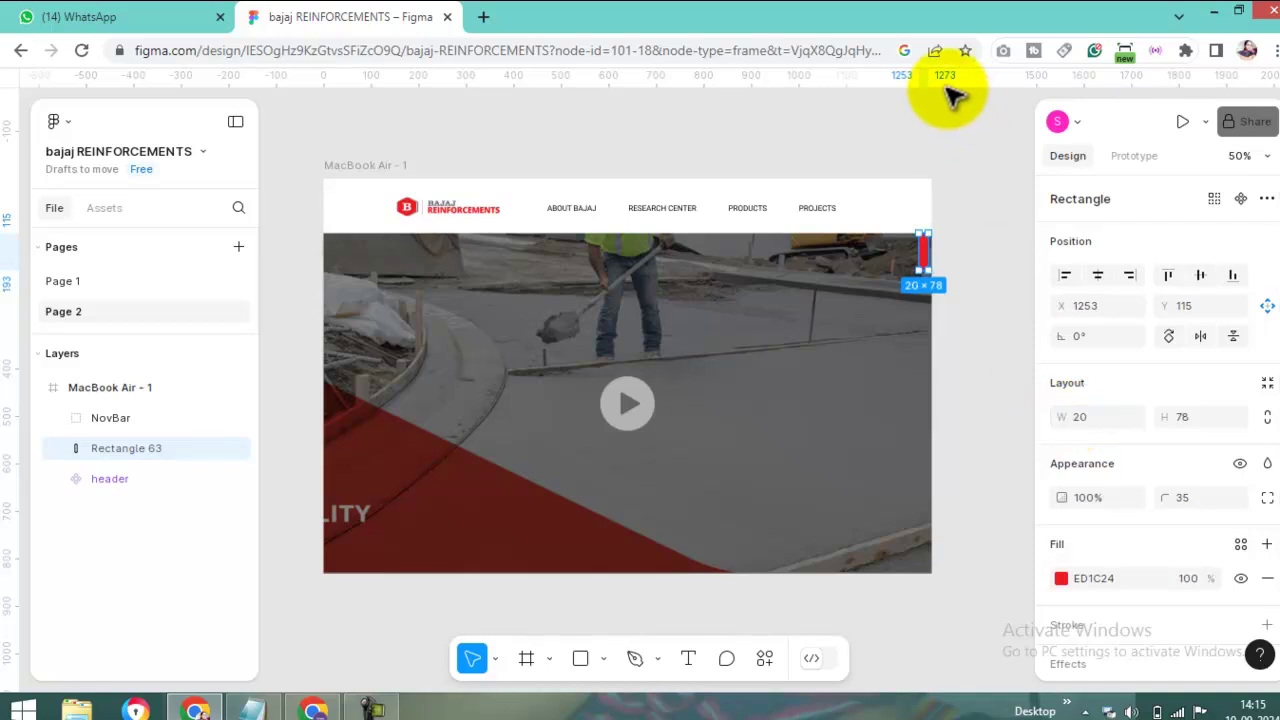
pyautogui.click(946, 143)
pyautogui.click(925, 255)
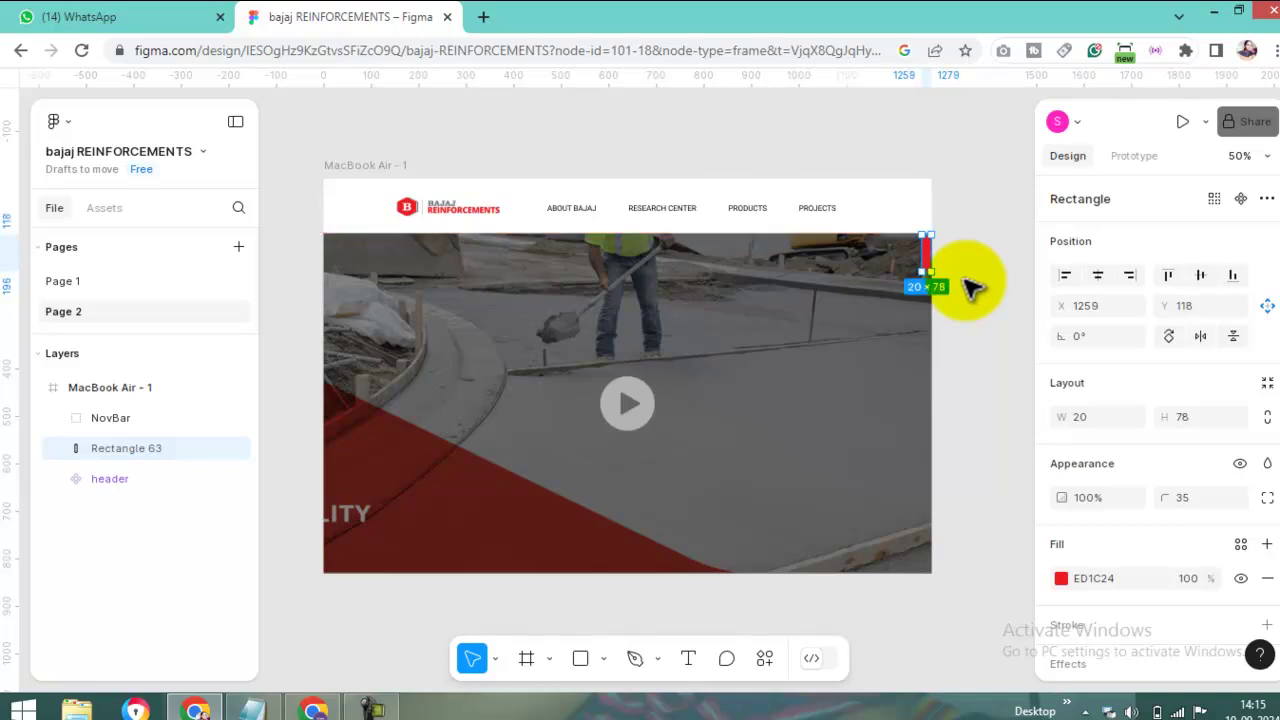
pyautogui.click(970, 289)
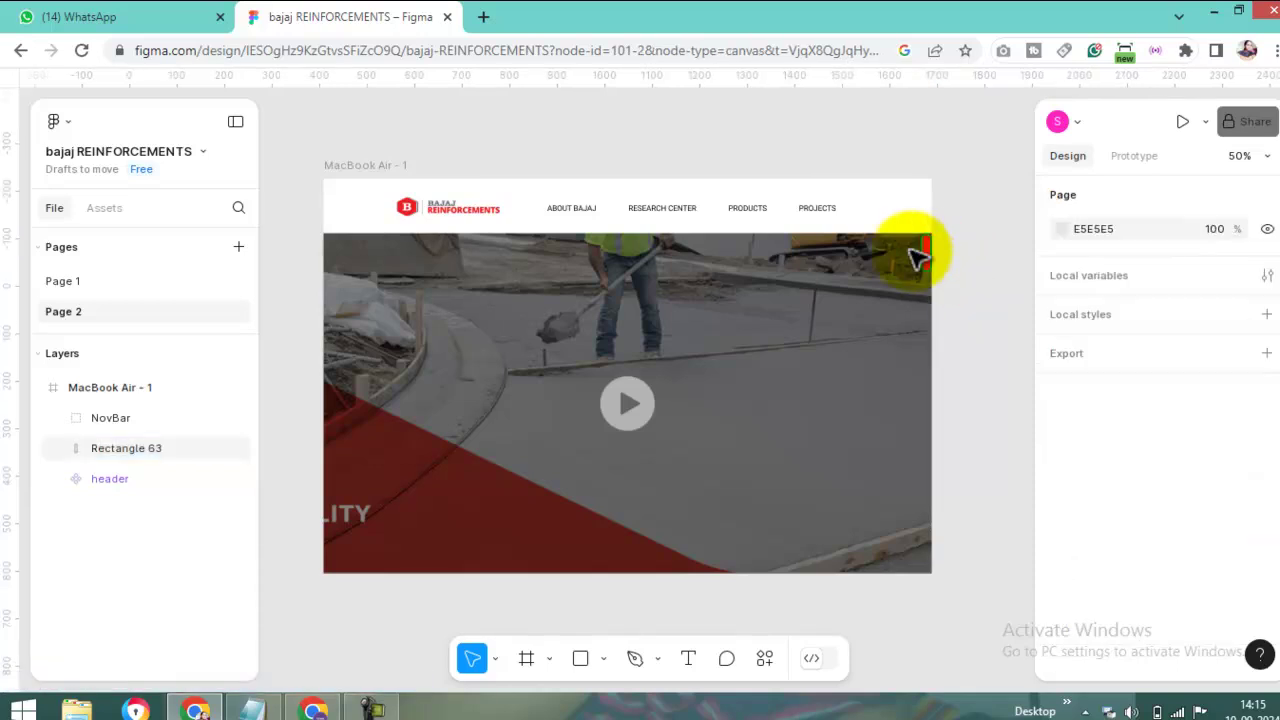
# Duplicate MacBook Air - 1 as MacBook Air - 2 and pan to view both frames
pyautogui.click(357, 166)
pyautogui.click(40, 387)
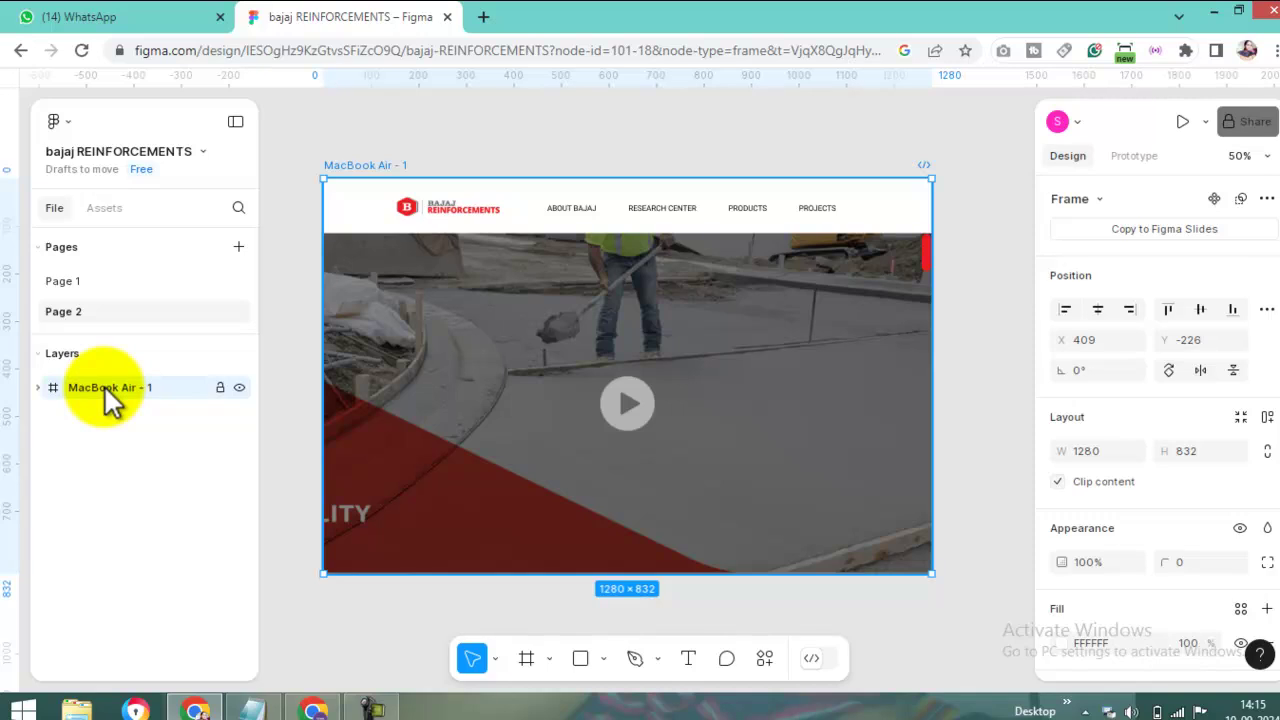
pyautogui.hotkey('ctrl', 'd')
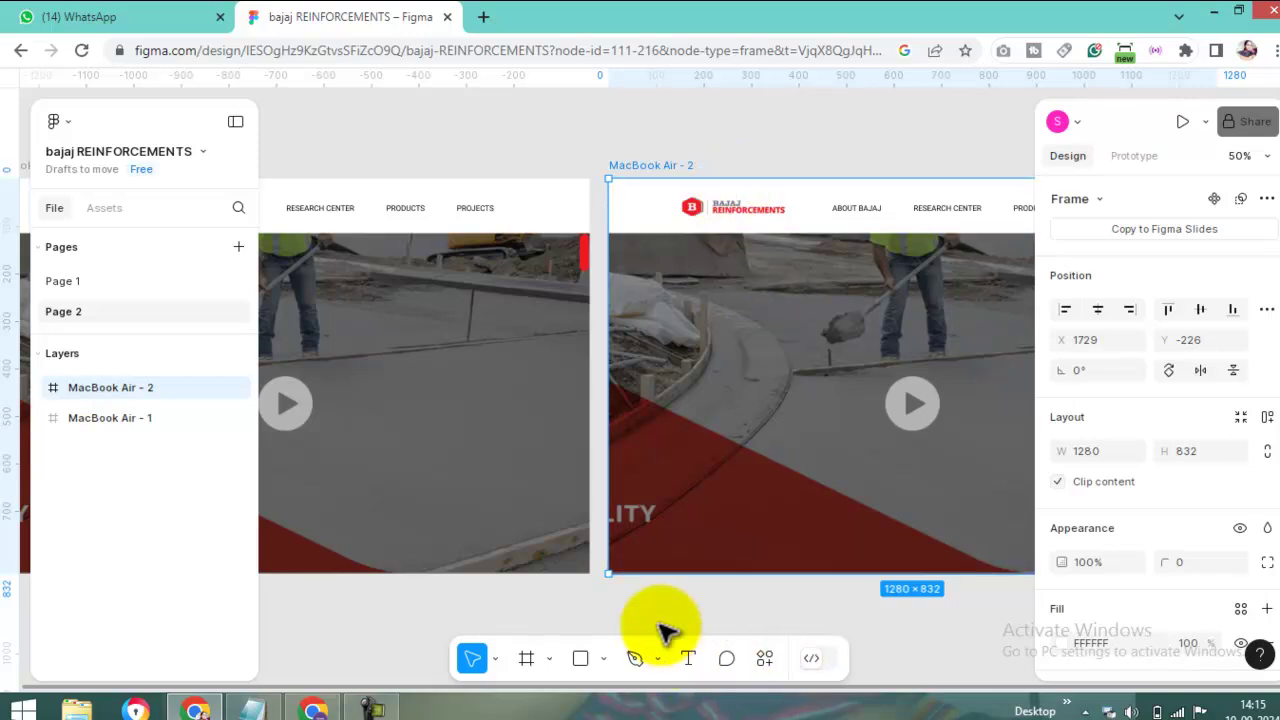
pyautogui.press('space')
pyautogui.moveTo(889, 436); pyautogui.dragTo(654, 443)
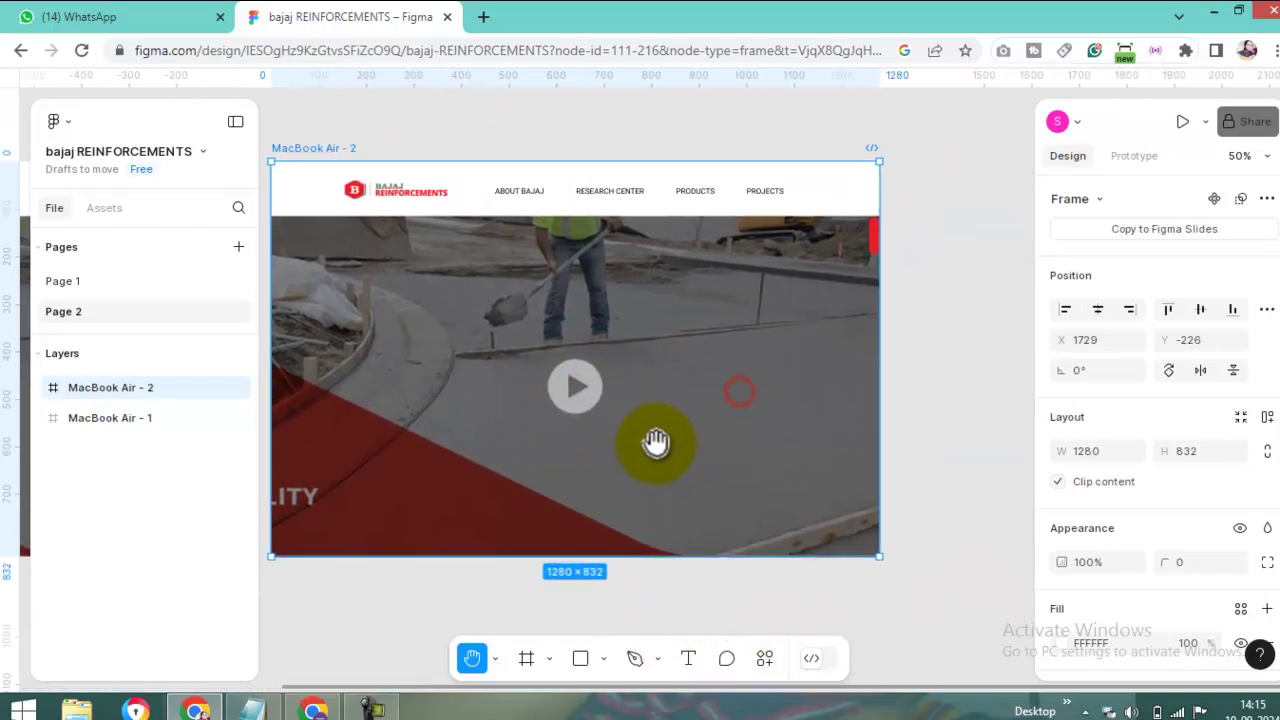
# In MacBook Air - 2, lower the red bar to Y 387 and shift the header up to Y -248
pyautogui.click(493, 658)
pyautogui.click(520, 570)
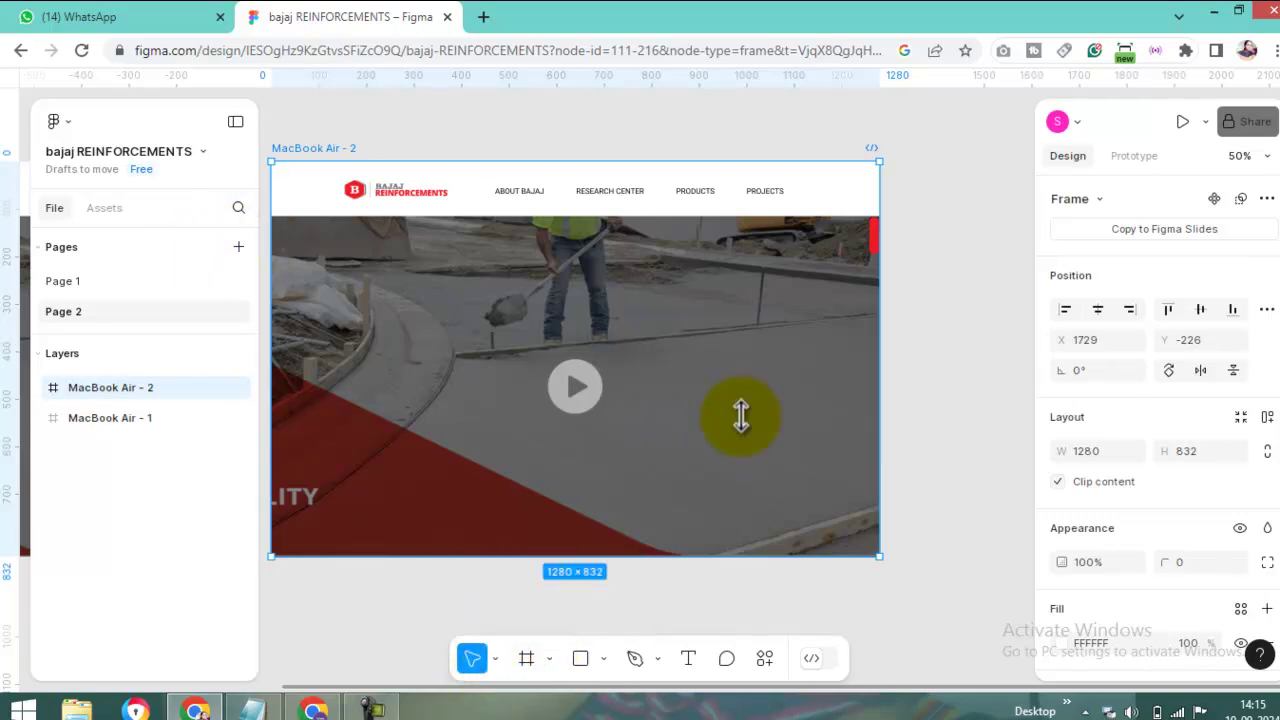
pyautogui.click(874, 240)
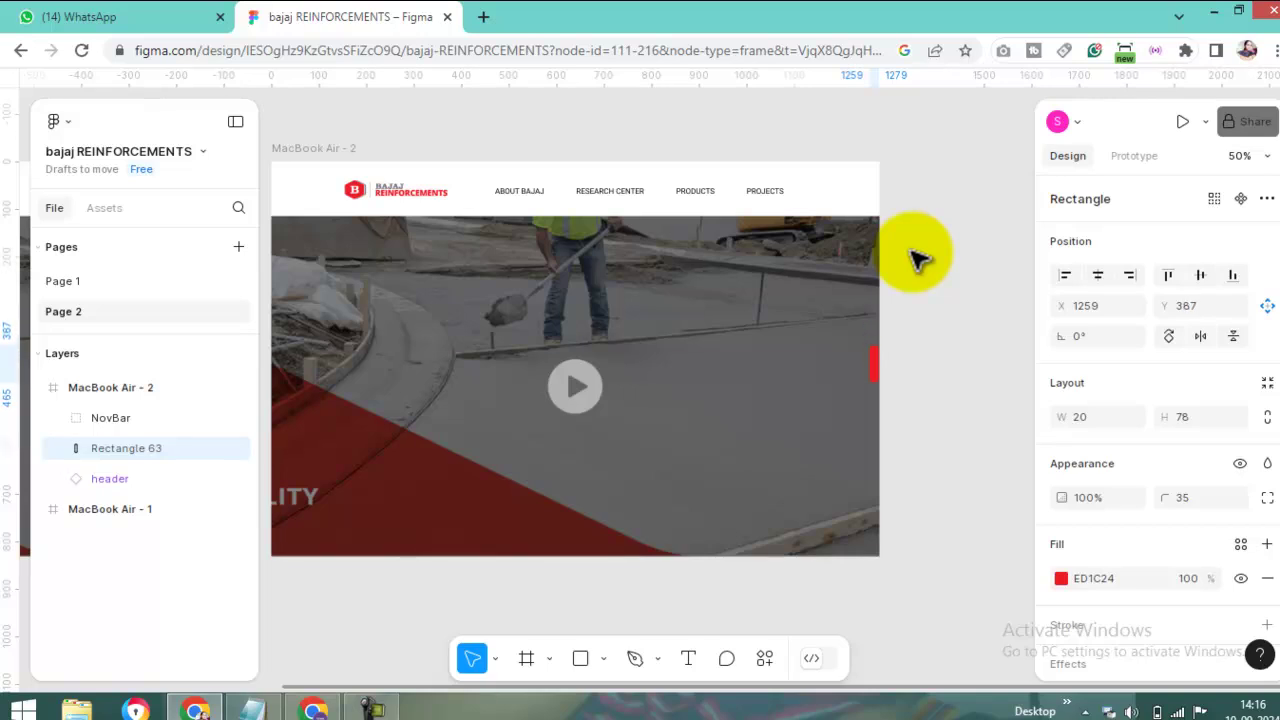
pyautogui.click(767, 305)
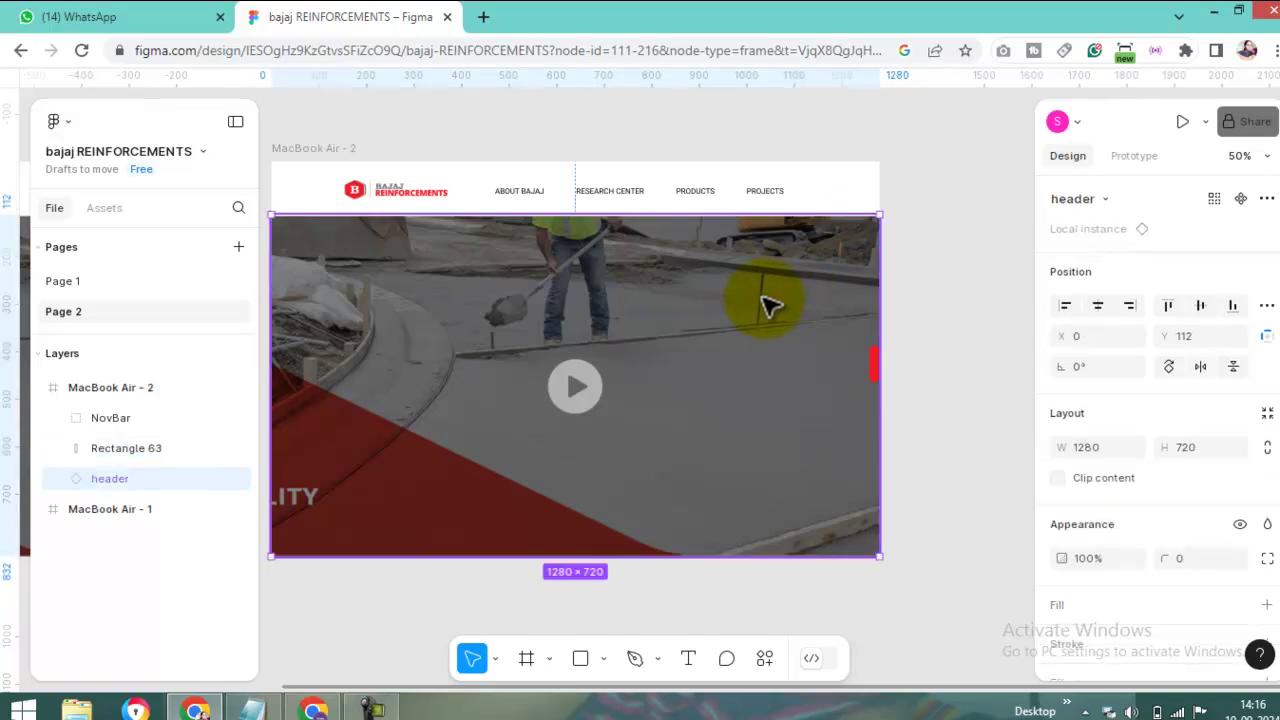
pyautogui.hotkey('shift', 'Up')
pyautogui.hotkey('shift', 'Up')
pyautogui.hotkey('shift', 'Up')
pyautogui.hotkey('shift', 'Up')
pyautogui.hotkey('shift', 'Up')
pyautogui.hotkey('shift', 'Up')
pyautogui.hotkey('shift', 'Up')
pyautogui.hotkey('shift', 'Up')
pyautogui.hotkey('shift', 'Up')
pyautogui.hotkey('shift', 'Up')
pyautogui.hotkey('shift', 'Up')
pyautogui.hotkey('shift', 'Up')
pyautogui.hotkey('shift', 'Up')
pyautogui.hotkey('shift', 'Up')
pyautogui.hotkey('shift', 'Up')
pyautogui.hotkey('shift', 'Up')
pyautogui.hotkey('shift', 'Up')
pyautogui.hotkey('shift', 'Up')
pyautogui.hotkey('shift', 'Up')
pyautogui.hotkey('shift', 'Up')
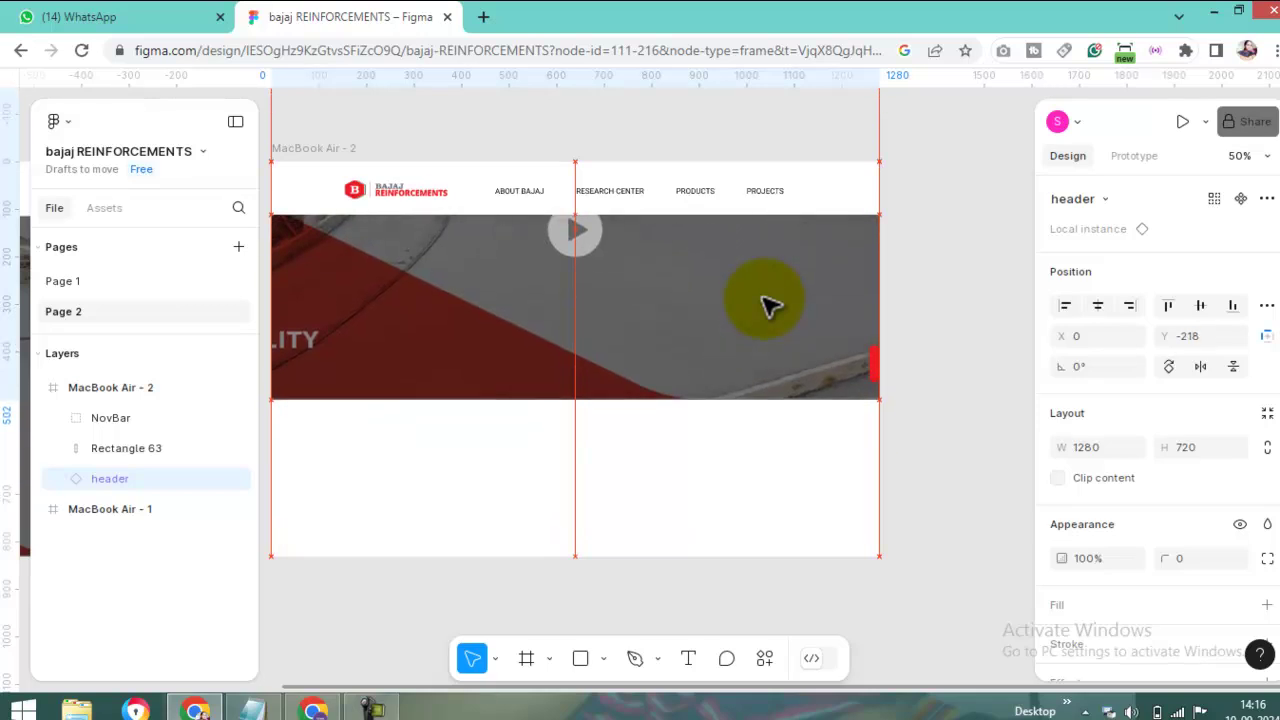
pyautogui.hotkey('shift', 'Up')
pyautogui.hotkey('shift', 'Up')
pyautogui.hotkey('shift', 'Up')
pyautogui.hotkey('shift', 'Up')
pyautogui.hotkey('shift', 'Up')
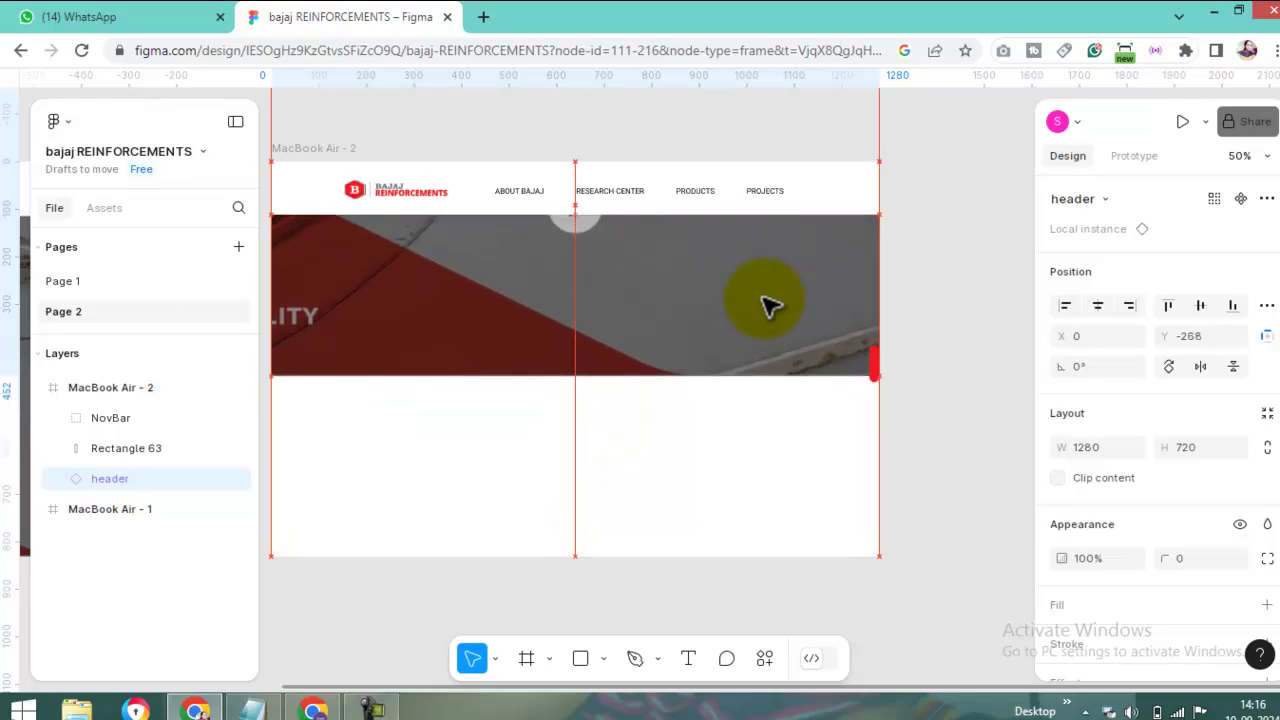
pyautogui.hotkey('shift', 'Up')
pyautogui.hotkey('shift', 'Up')
pyautogui.hotkey('shift', 'Up')
pyautogui.hotkey('shift', 'Up')
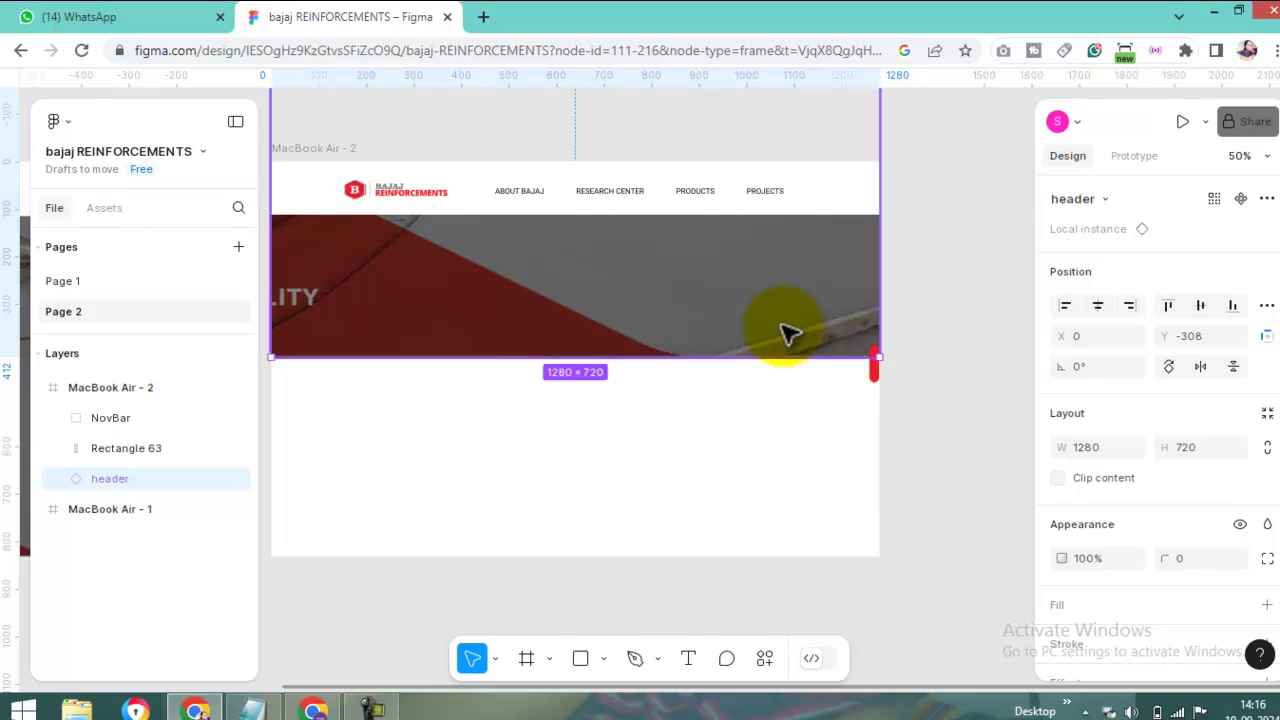
pyautogui.hotkey('shift', 'Down')
pyautogui.hotkey('shift', 'Down')
pyautogui.hotkey('shift', 'Down')
pyautogui.hotkey('shift', 'Down')
pyautogui.hotkey('shift', 'Down')
pyautogui.hotkey('shift', 'Down')
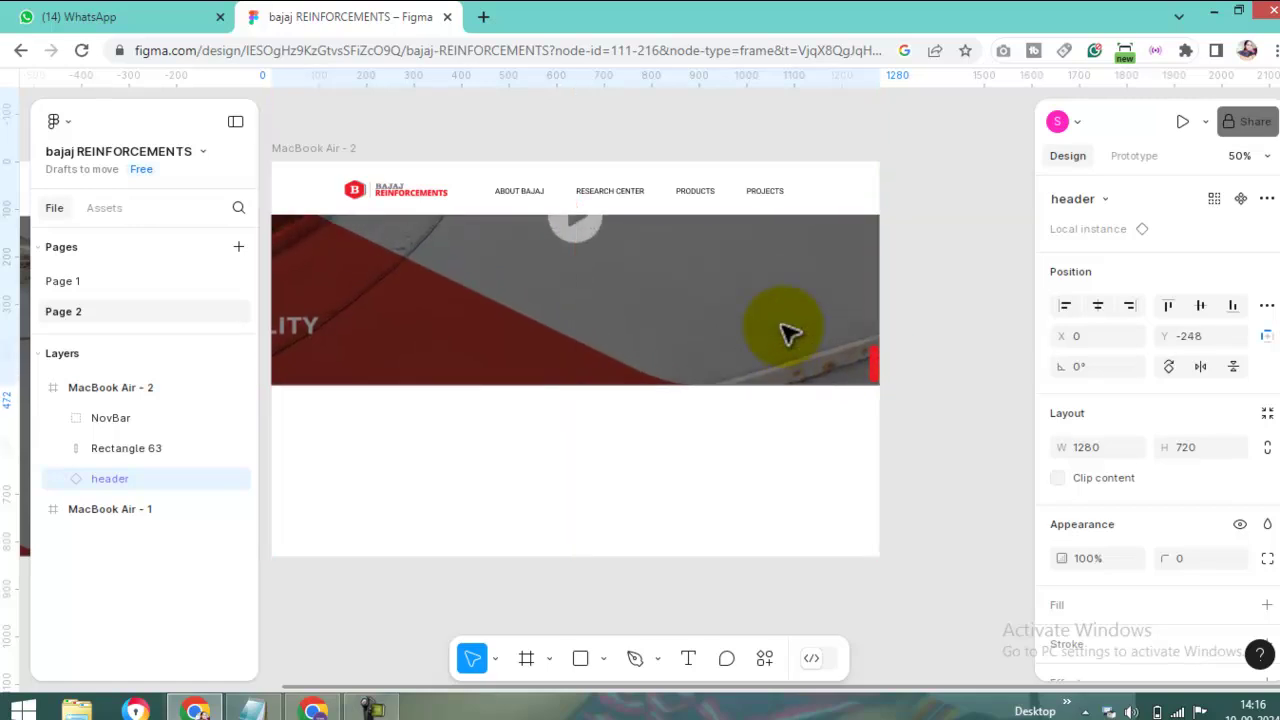
pyautogui.click(966, 200)
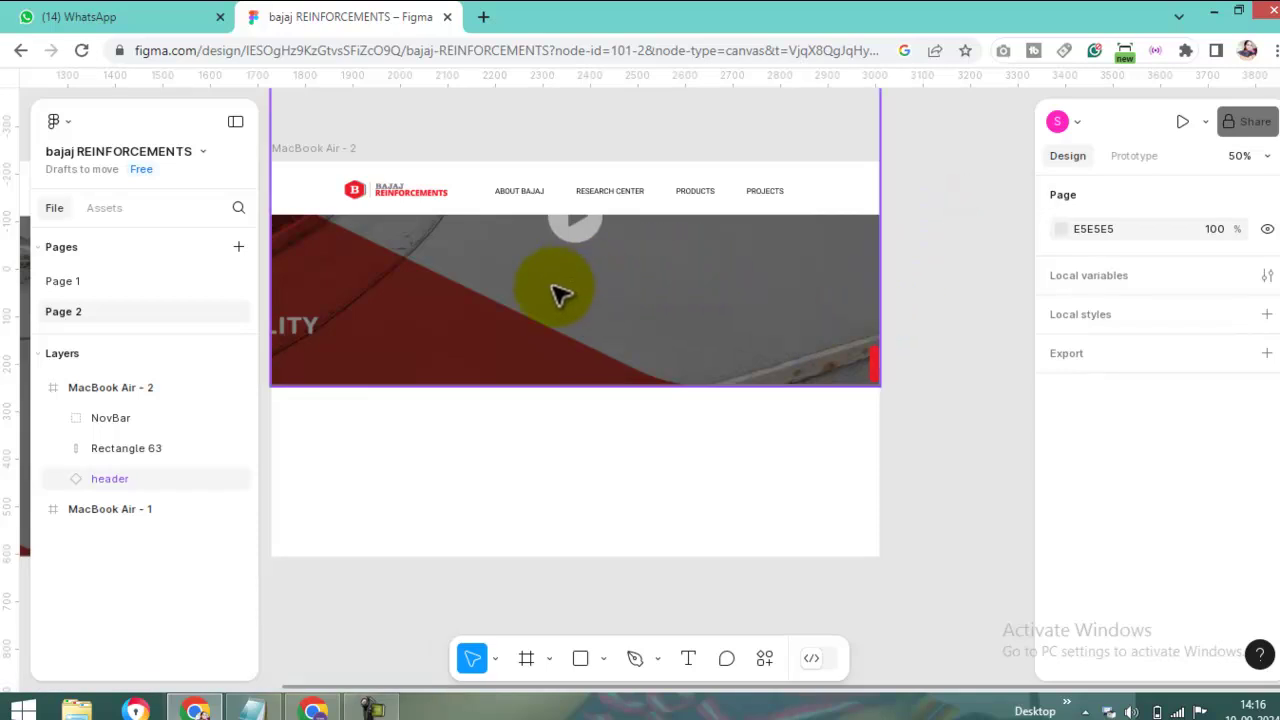
# Connect MacBook Air - 1's red bar to the MacBook Air - 2 frame as a prototype link
pyautogui.moveTo(503, 277); pyautogui.dragTo(814, 357)
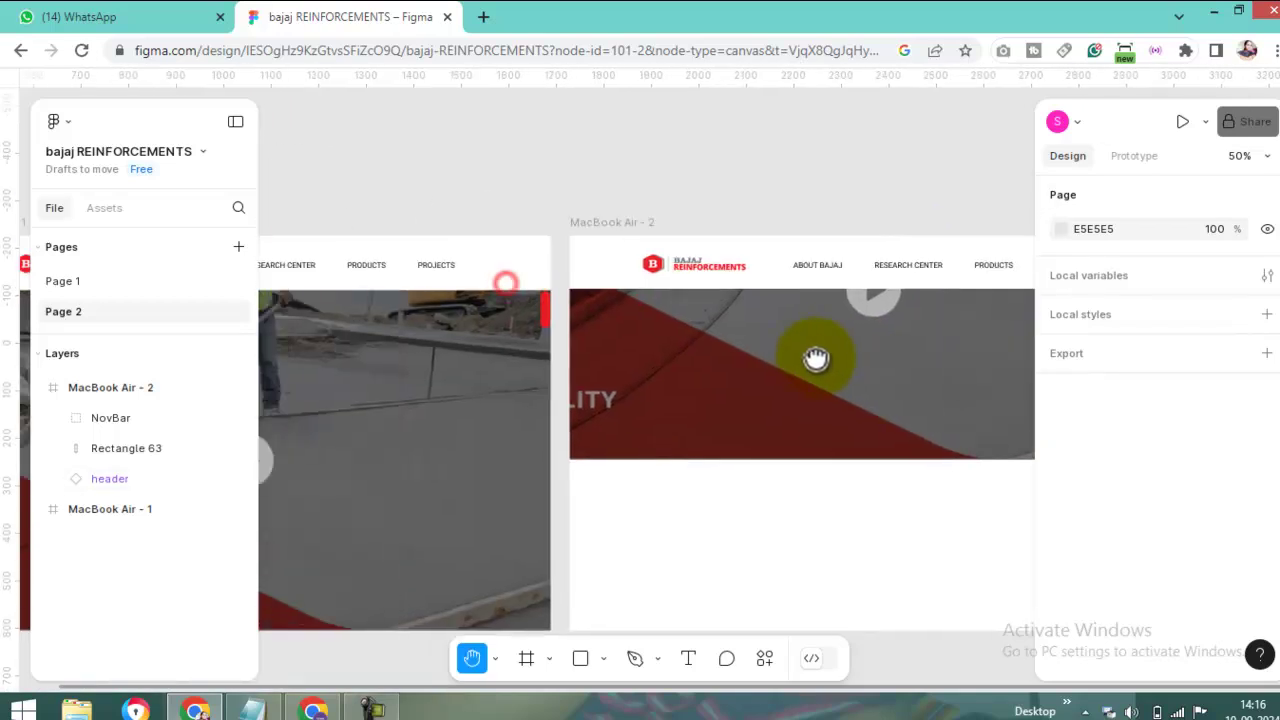
pyautogui.hscroll(-3, 680, 363)
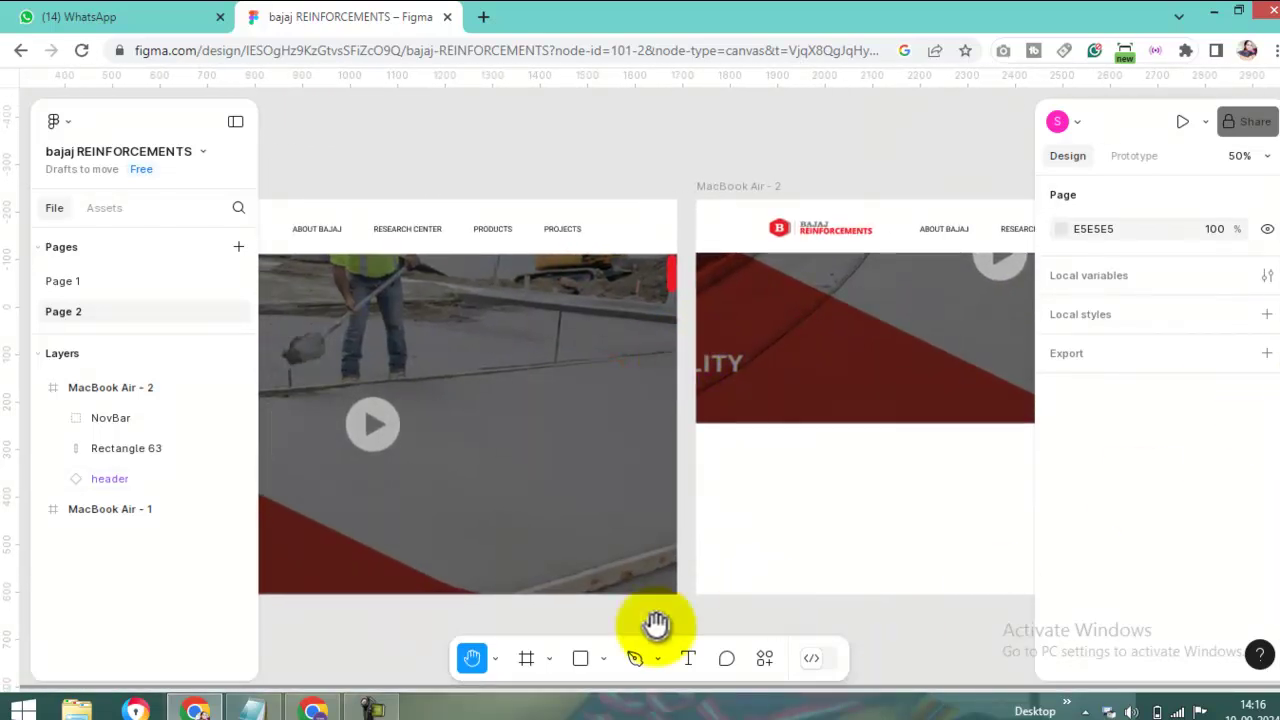
pyautogui.click(496, 657)
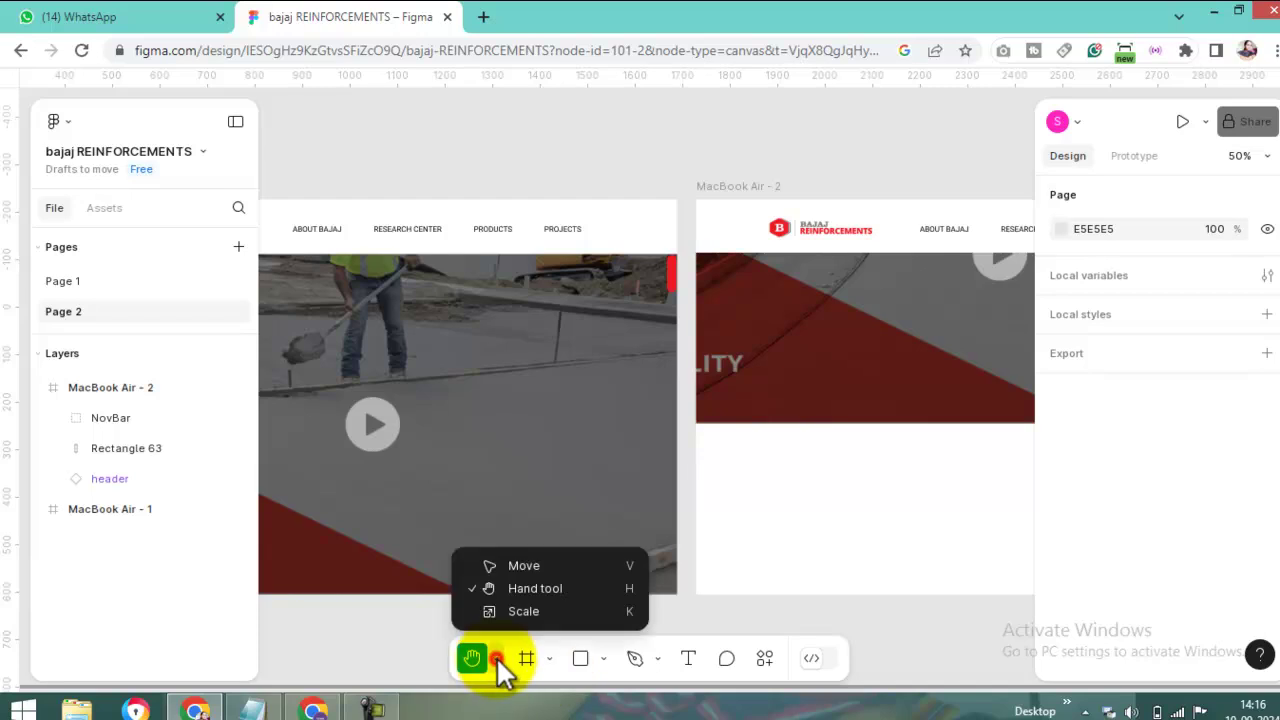
pyautogui.click(529, 565)
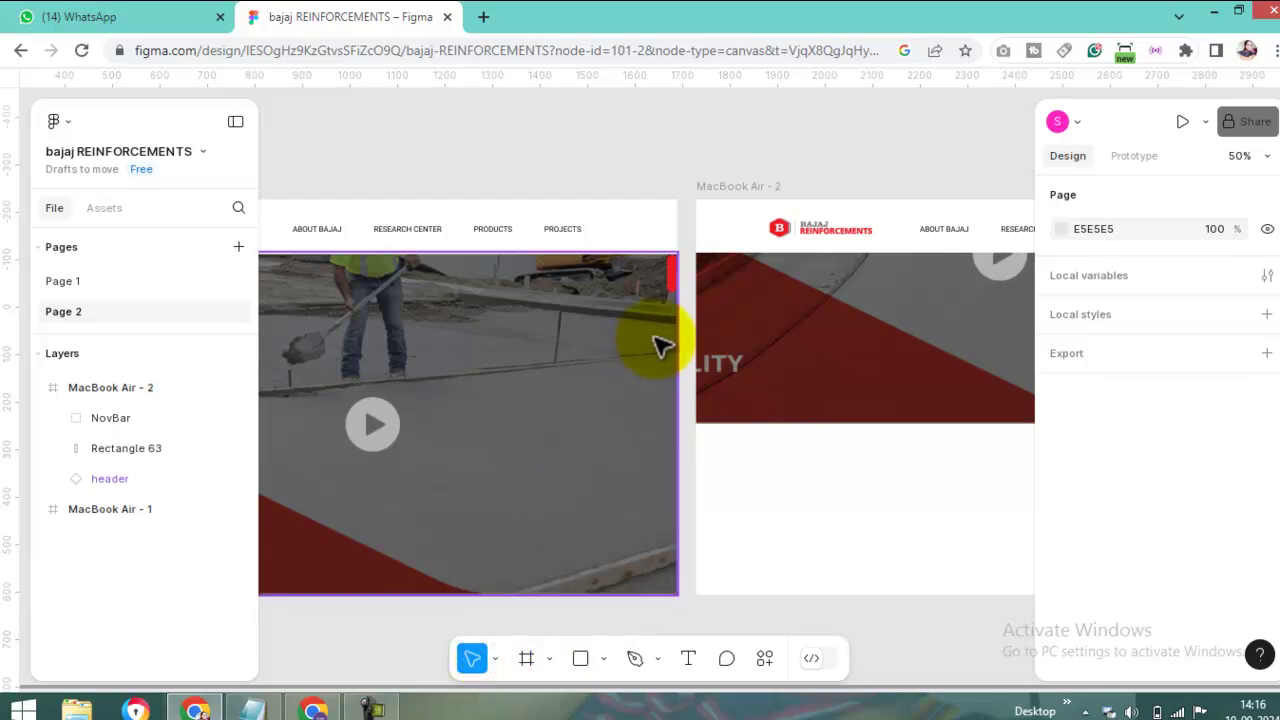
pyautogui.click(672, 272)
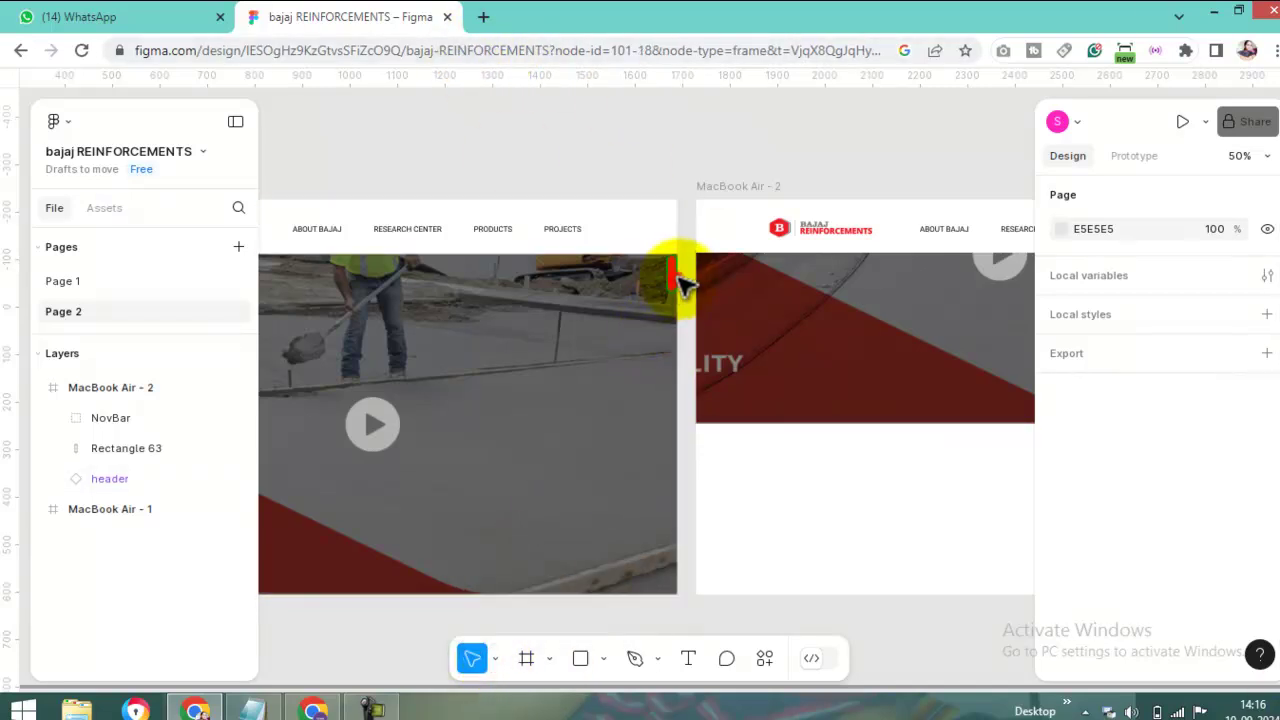
pyautogui.click(1138, 157)
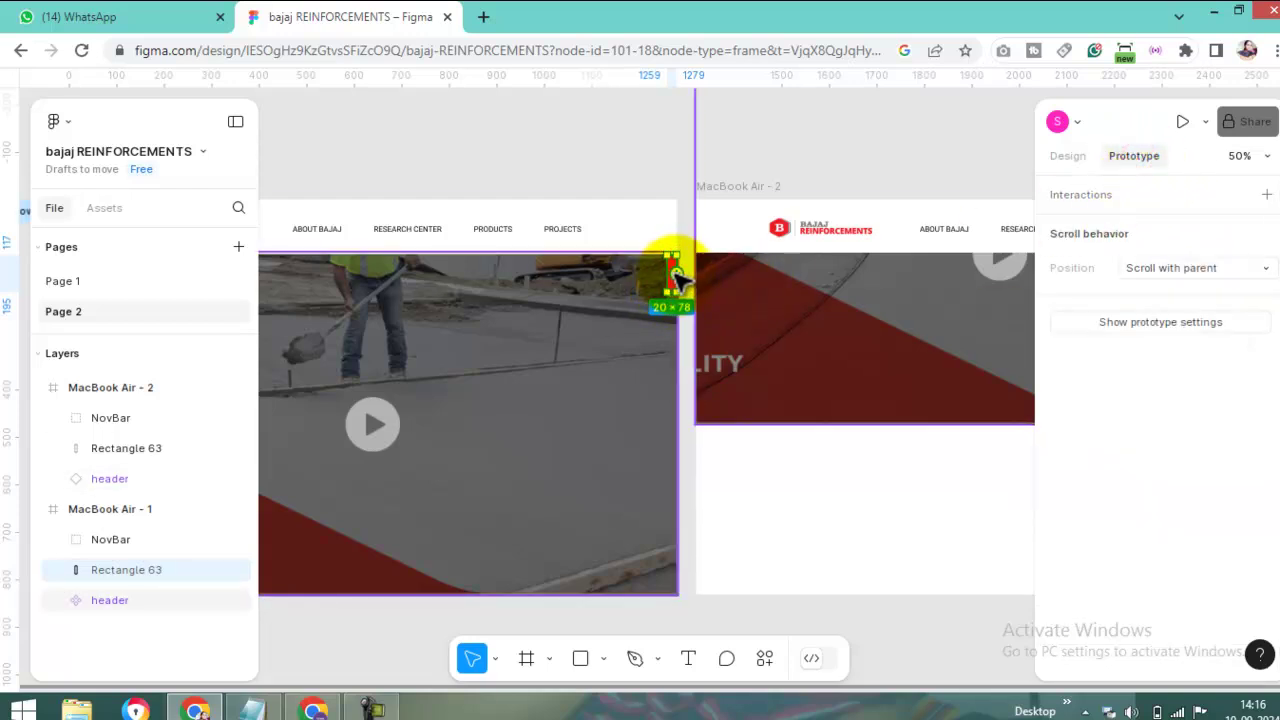
pyautogui.moveTo(641, 318); pyautogui.dragTo(665, 450)
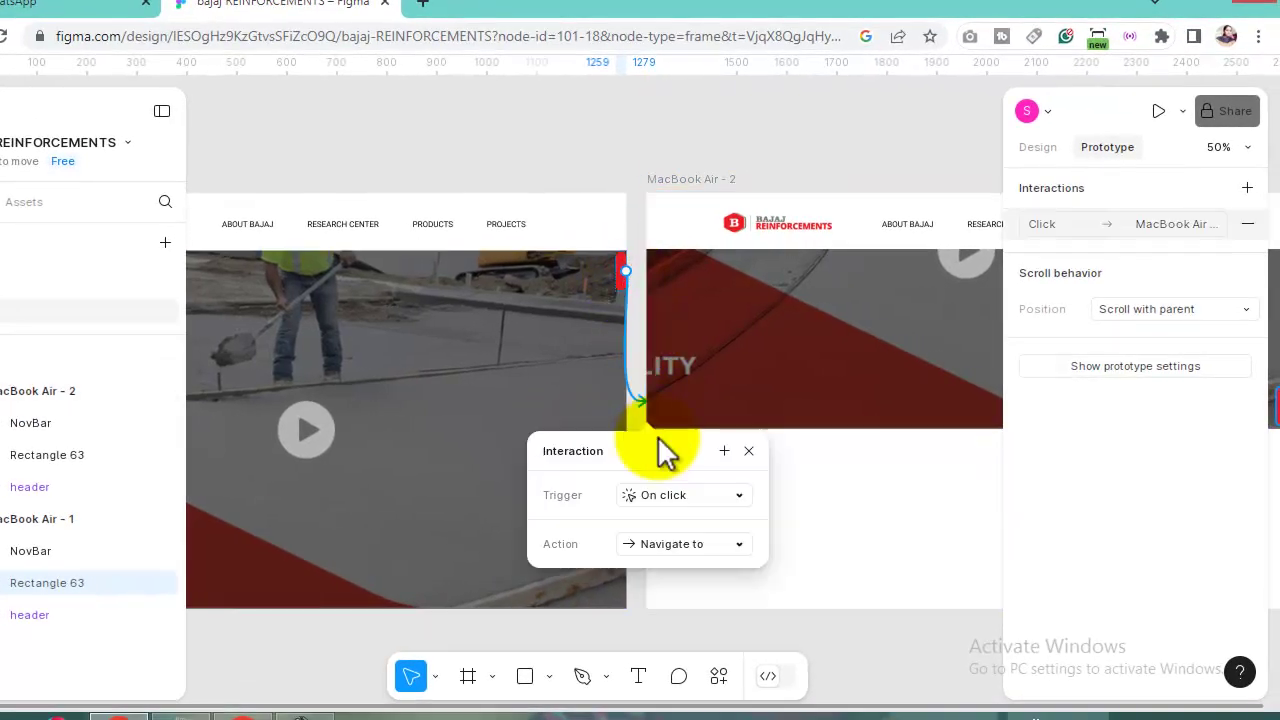
# Change the bar's interaction to On drag with Smart animate, Ease in, 300ms
pyautogui.click(736, 497)
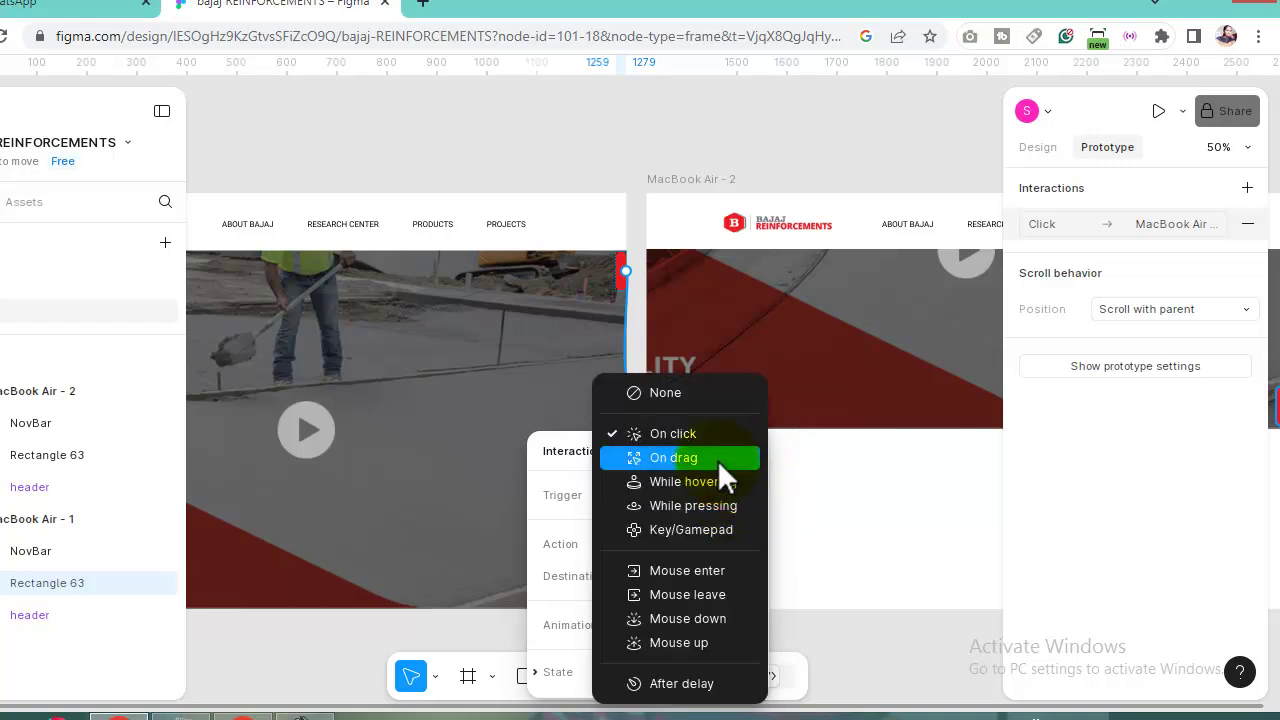
pyautogui.click(717, 459)
pyautogui.moveTo(667, 447); pyautogui.dragTo(443, 200)
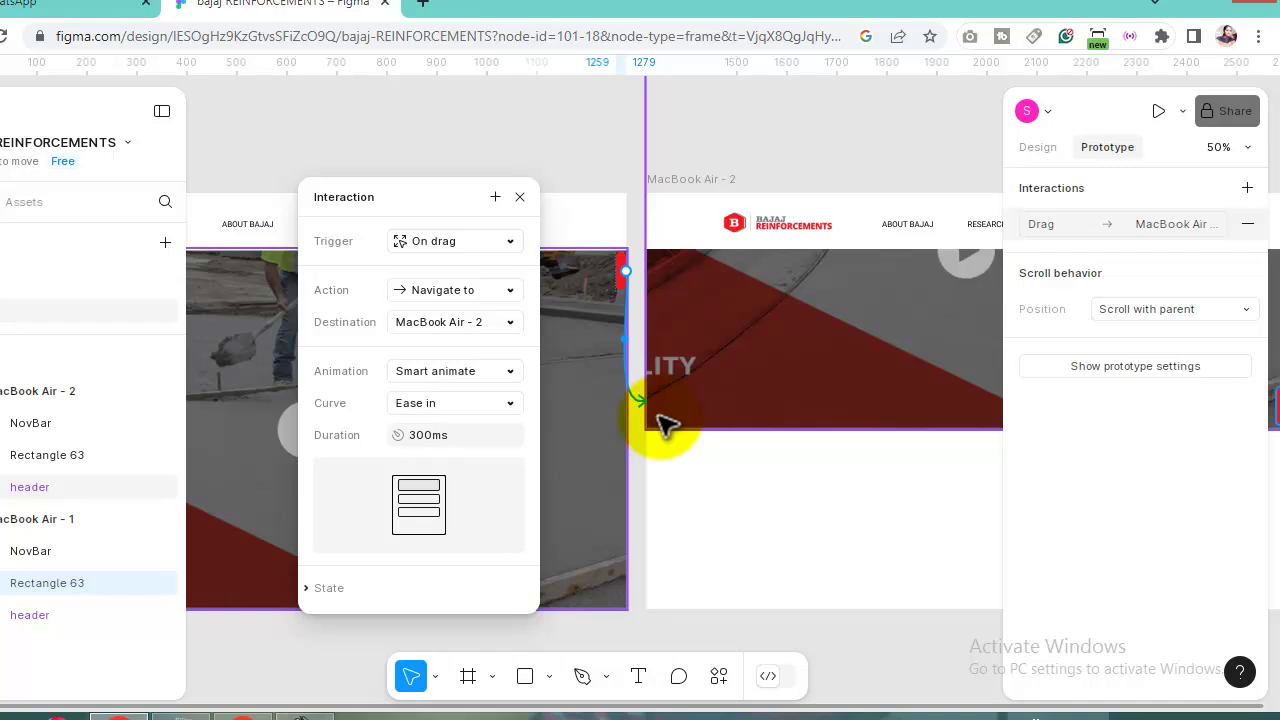
pyautogui.click(519, 196)
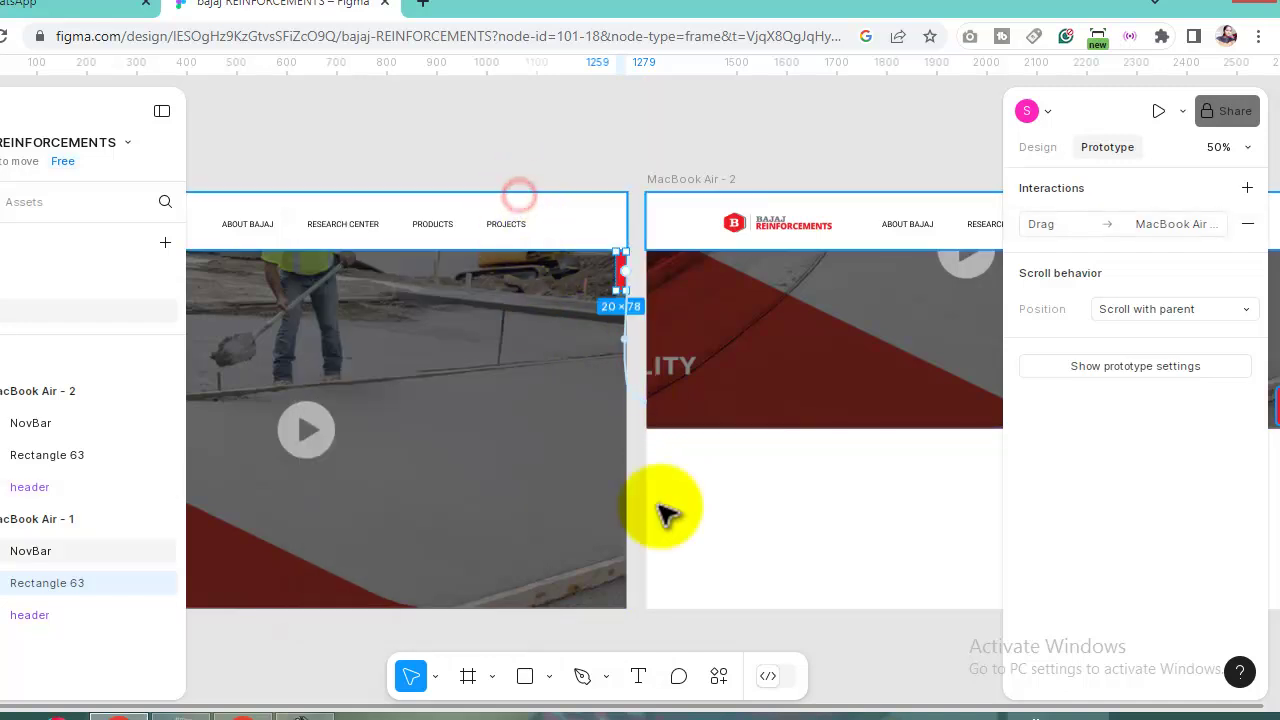
pyautogui.press('h')
pyautogui.moveTo(845, 380); pyautogui.dragTo(520, 363)
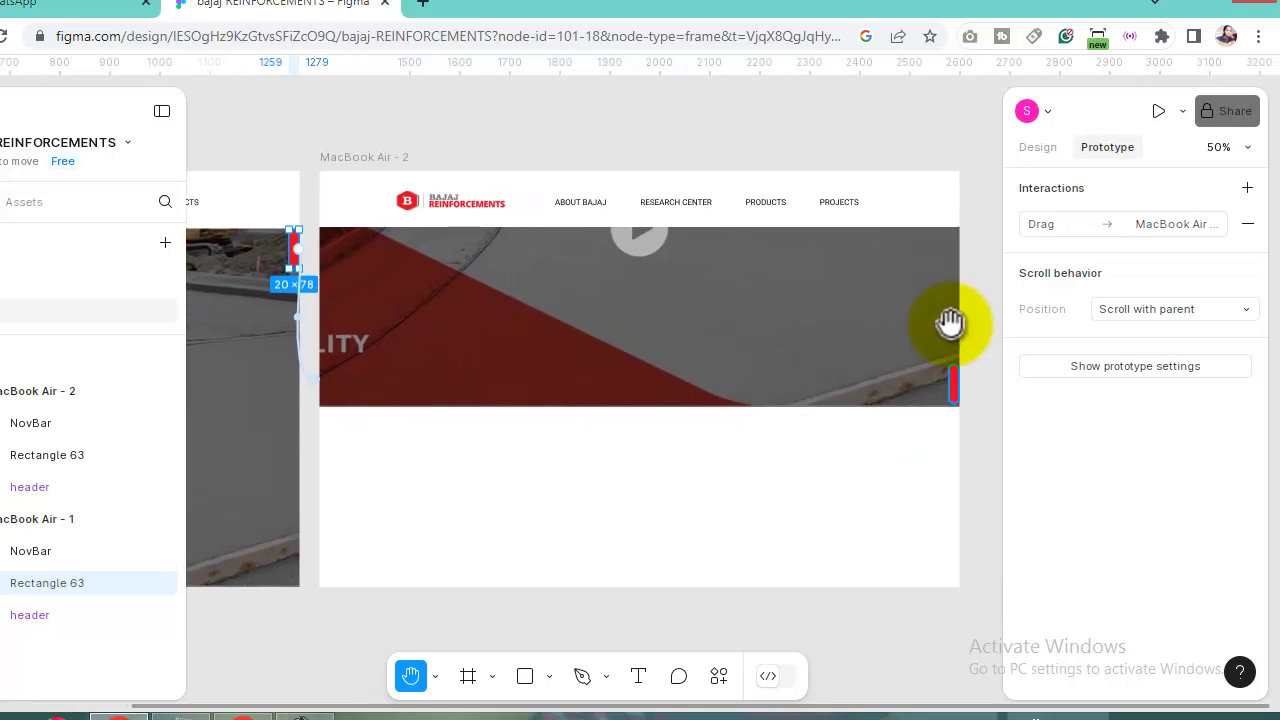
# Link MacBook Air - 2's red bar back to MacBook Air - 1 with On drag, Smart animate, Ease in, 300ms
pyautogui.click(437, 677)
pyautogui.click(480, 578)
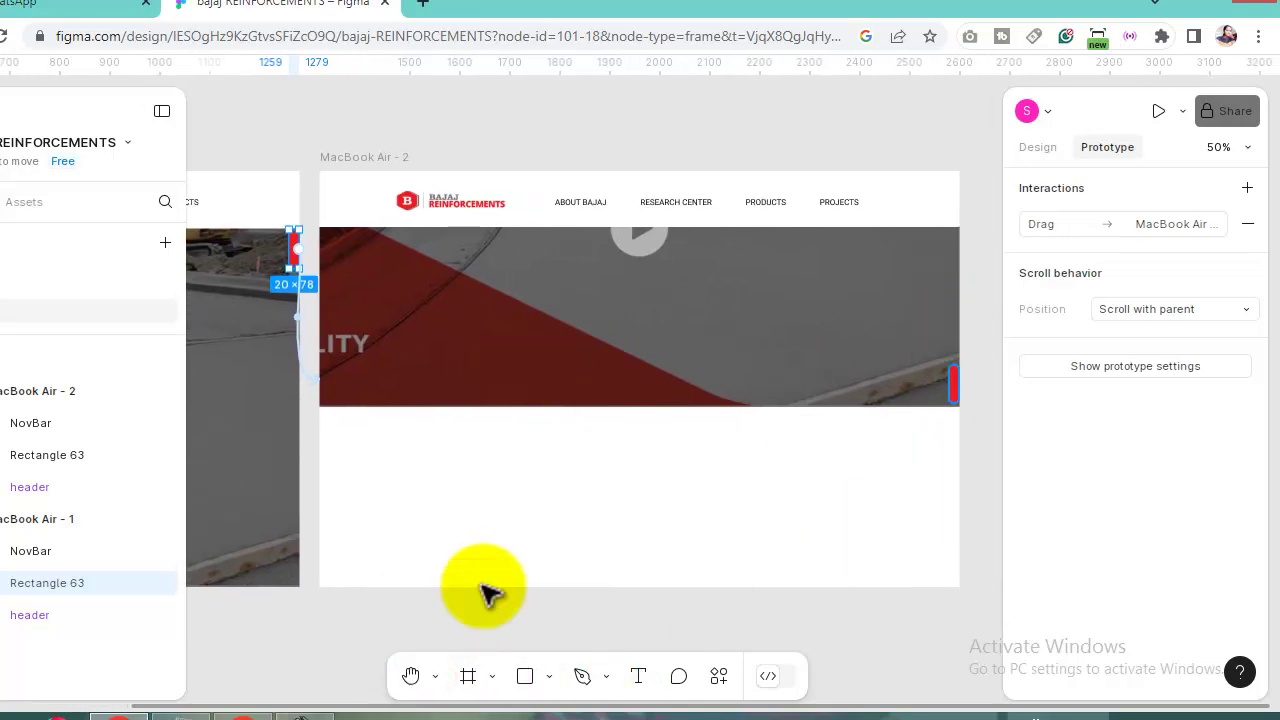
pyautogui.click(953, 388)
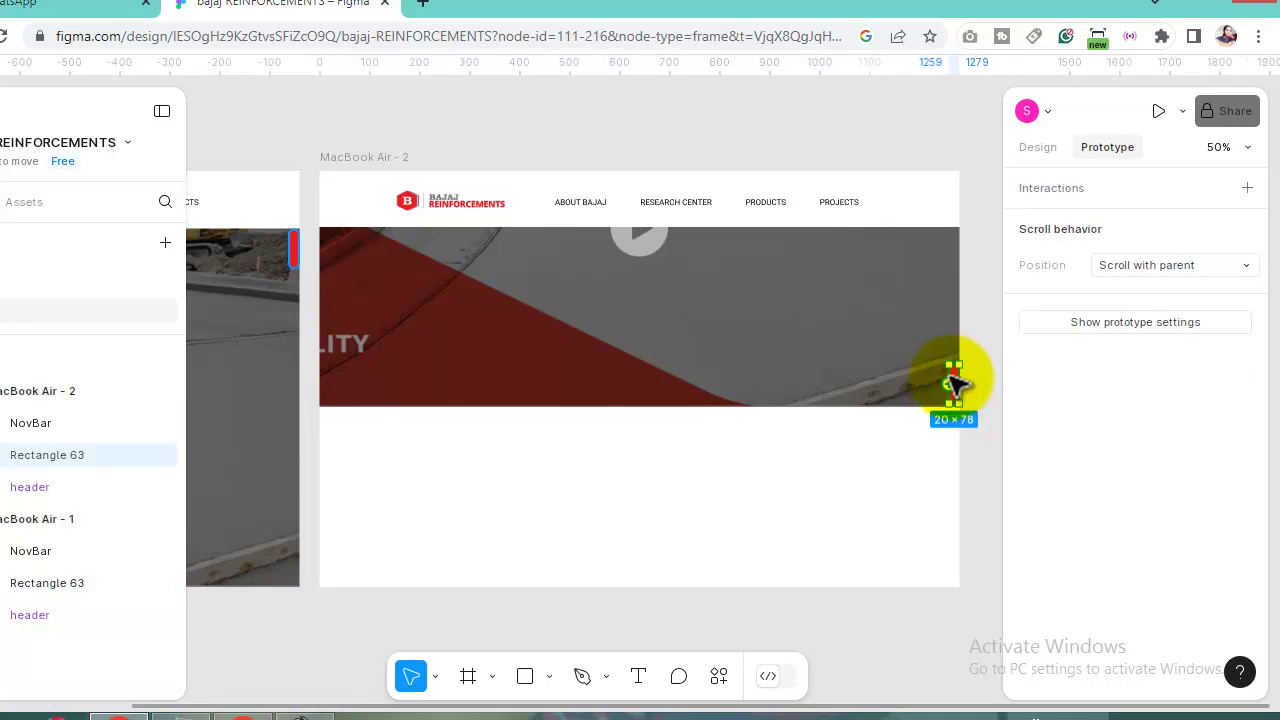
pyautogui.moveTo(958, 385); pyautogui.dragTo(306, 257)
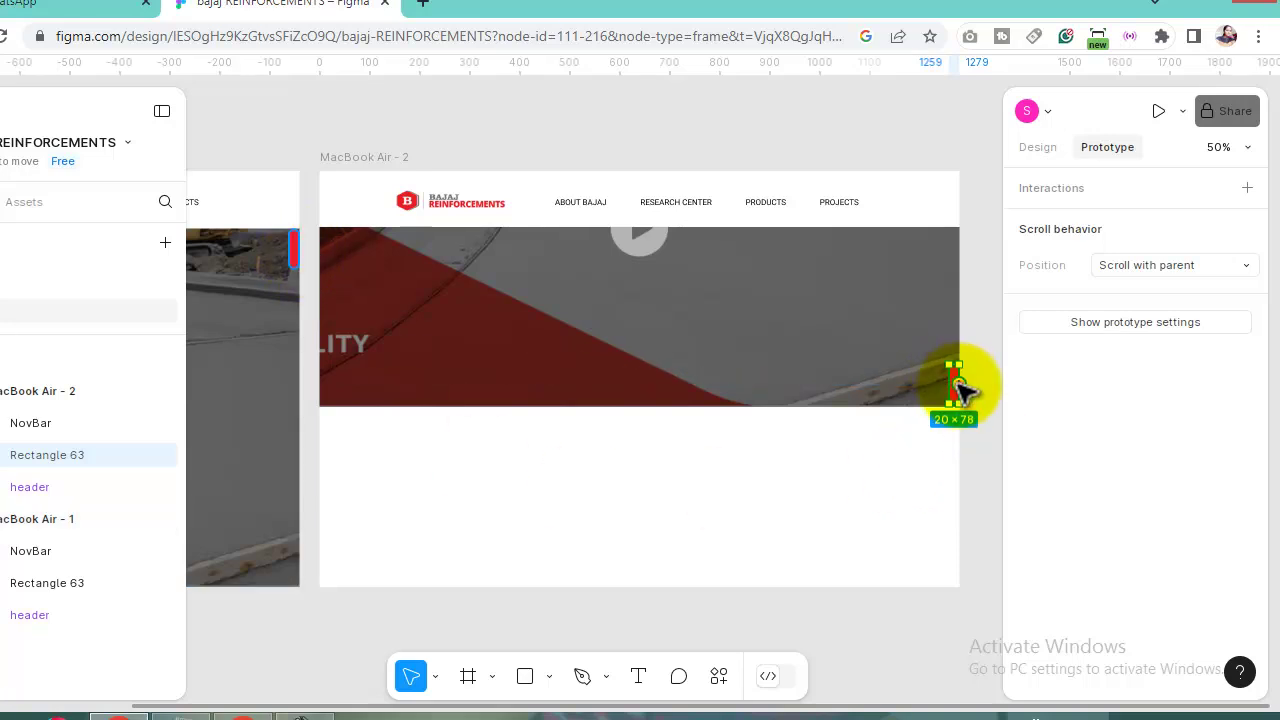
pyautogui.moveTo(958, 385); pyautogui.dragTo(259, 349)
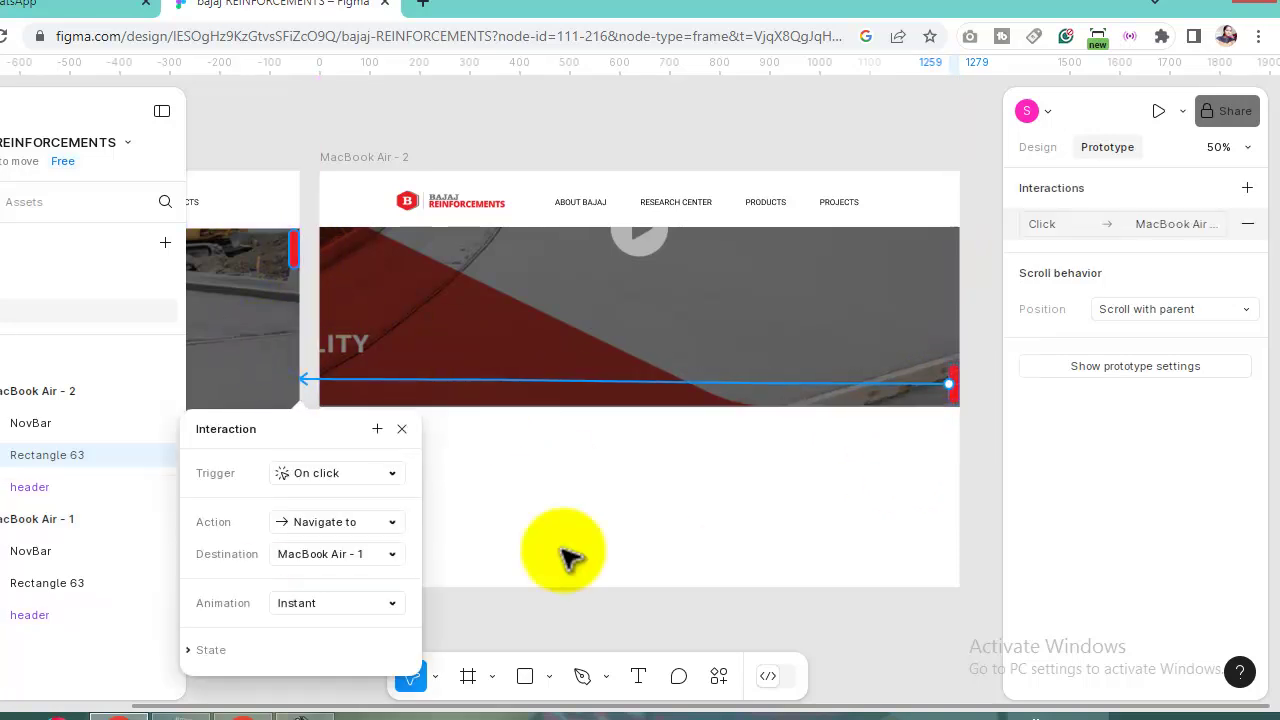
pyautogui.click(360, 474)
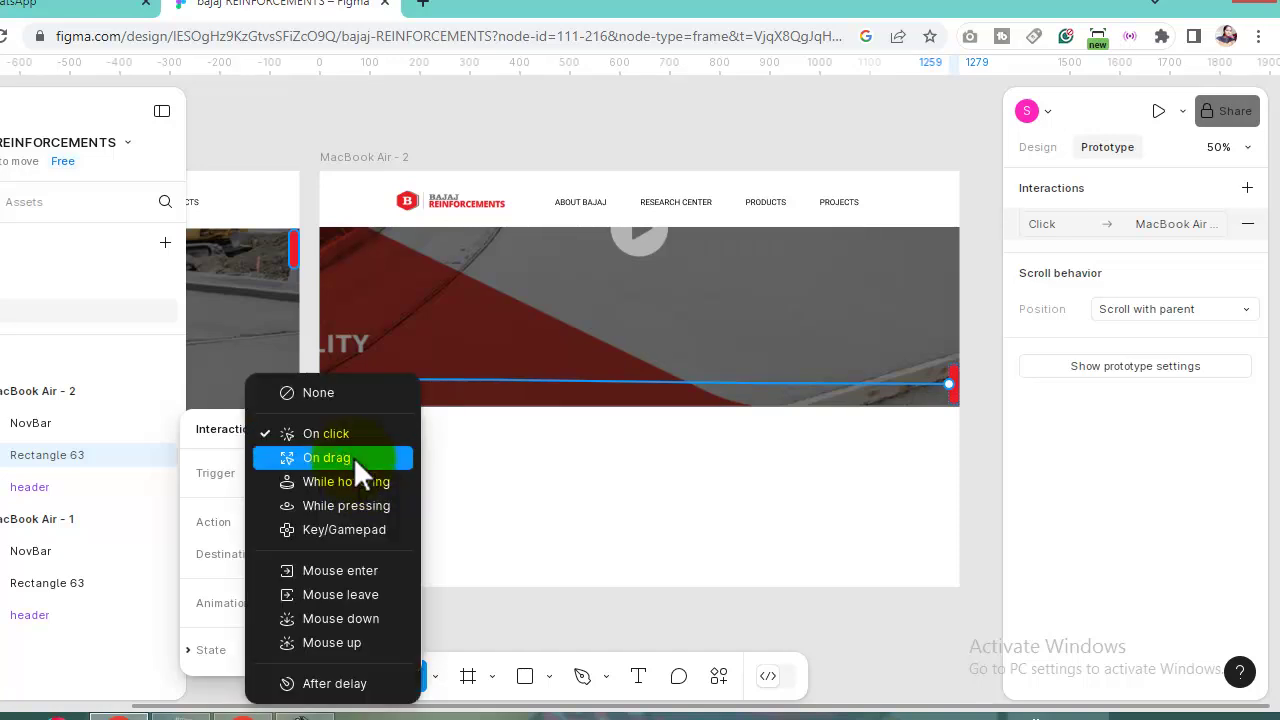
pyautogui.click(353, 457)
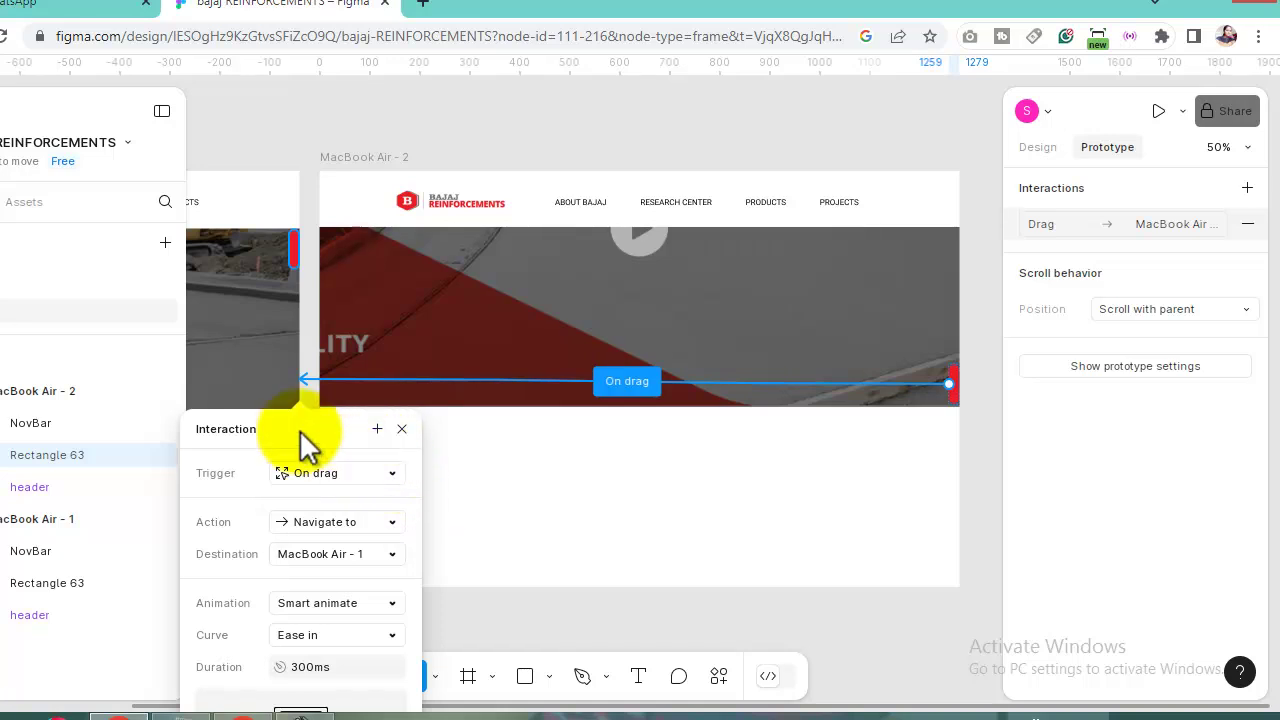
pyautogui.moveTo(306, 438); pyautogui.dragTo(677, 323)
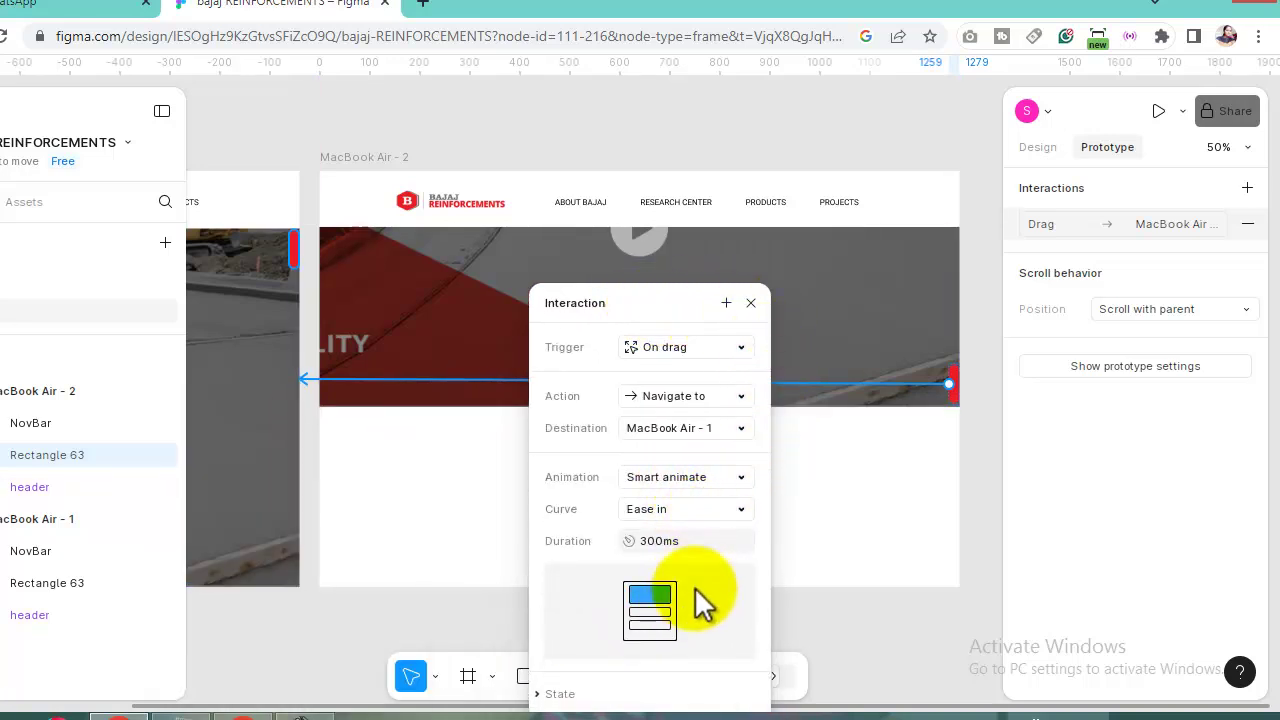
# Close the interaction settings so both frames show their two-way On drag links
pyautogui.click(751, 303)
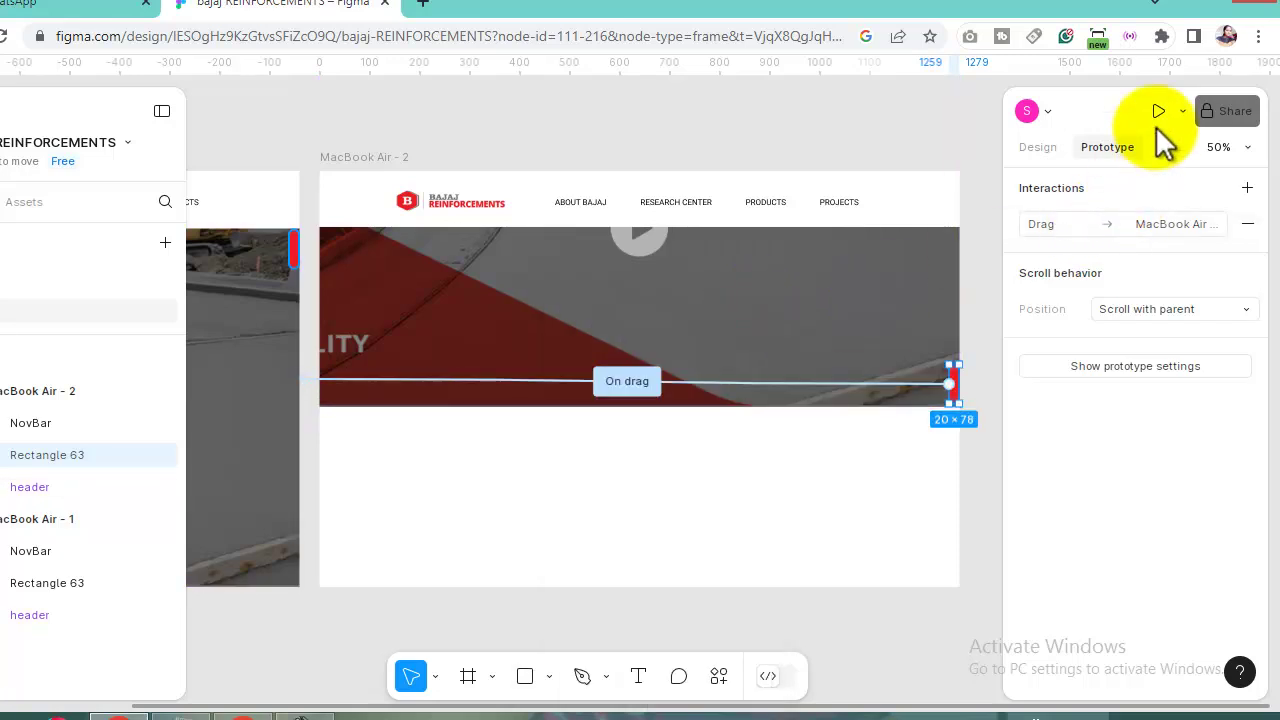